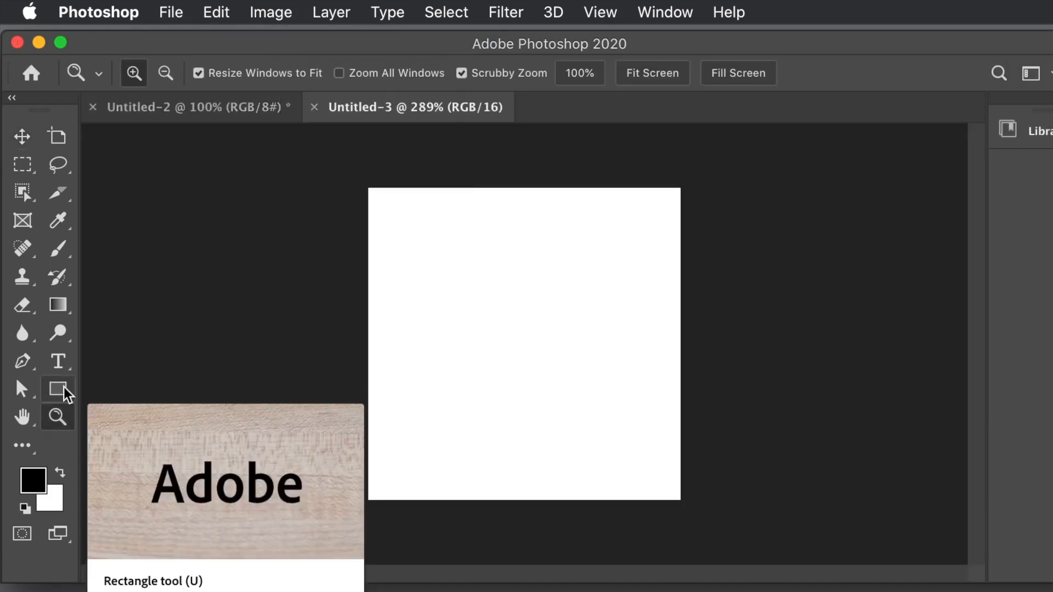
# Draw a light gray rectangle shape without stroke covering the whole canvas, about 200 x 201 px
pyautogui.click(65, 389)
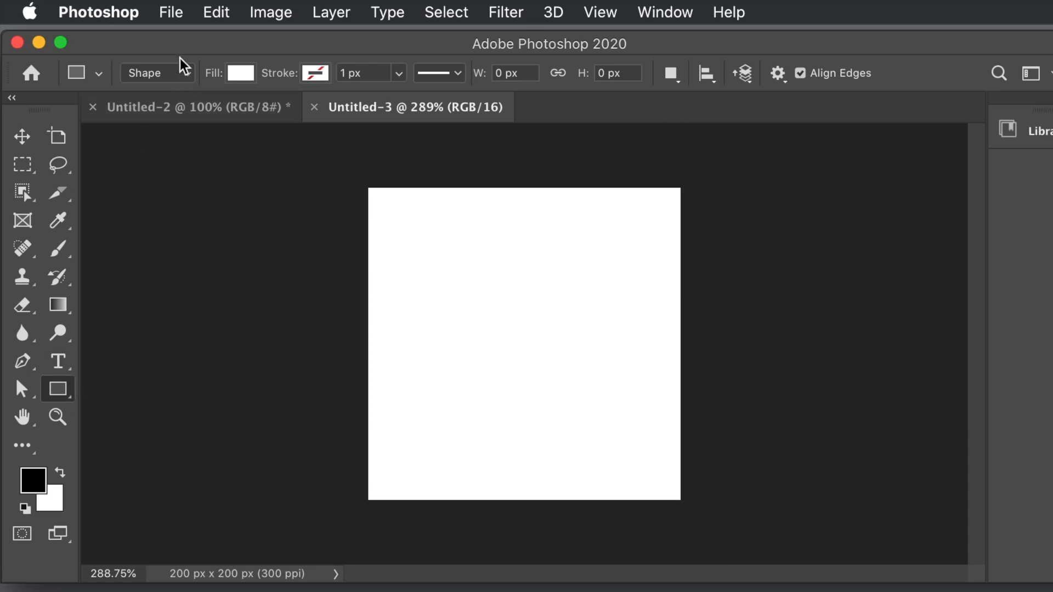
pyautogui.click(252, 77)
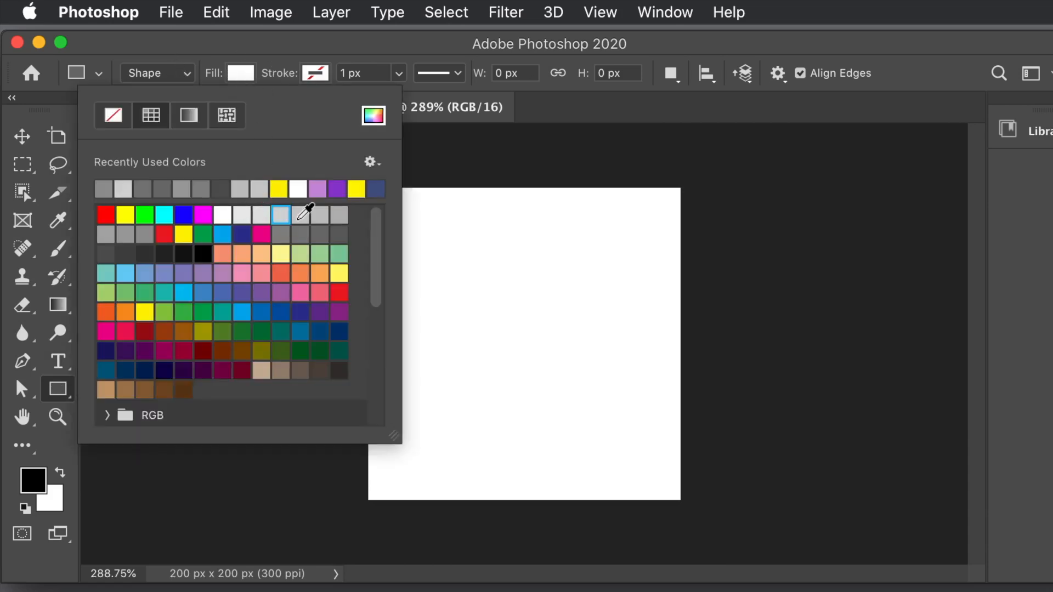
pyautogui.click(279, 214)
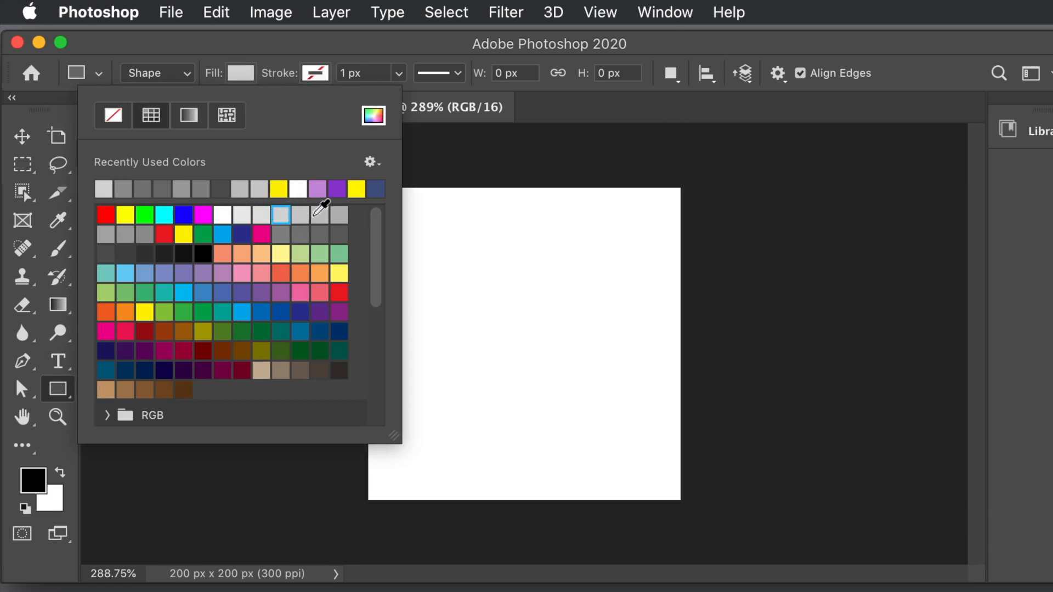
pyautogui.click(318, 215)
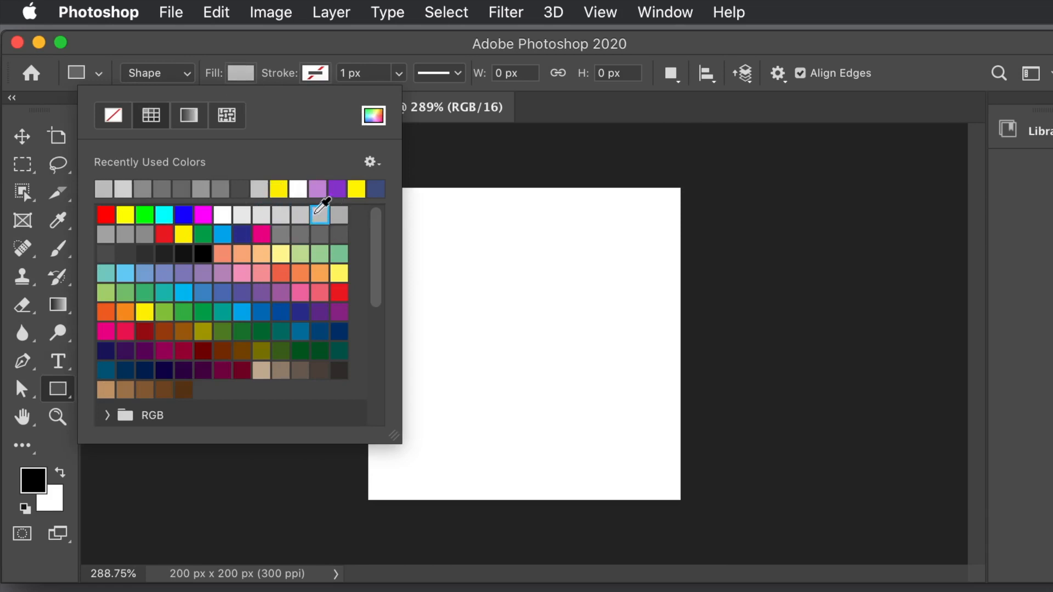
pyautogui.click(326, 48)
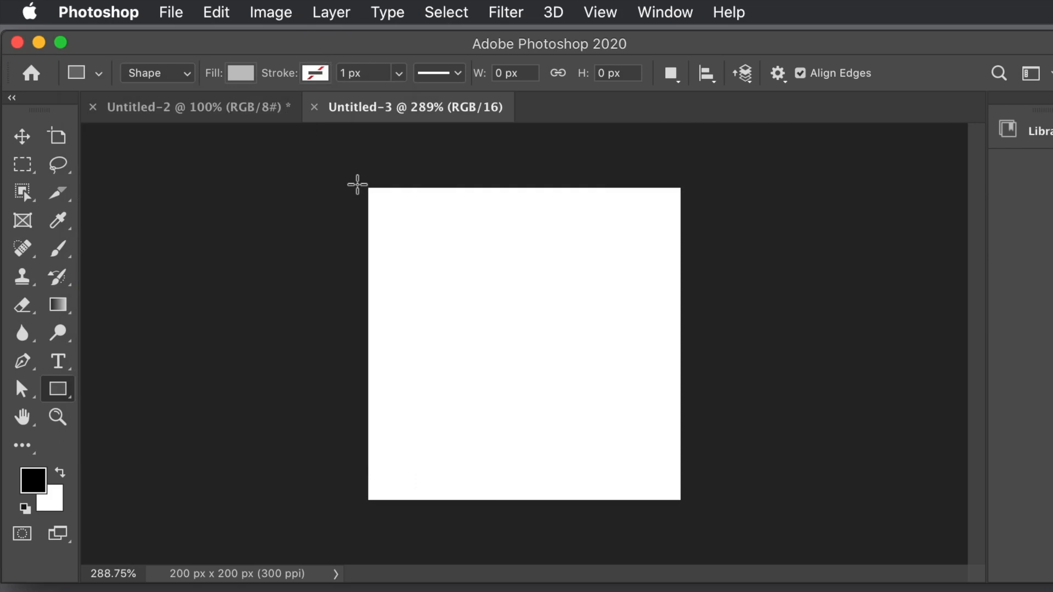
pyautogui.moveTo(369, 186); pyautogui.dragTo(681, 499)
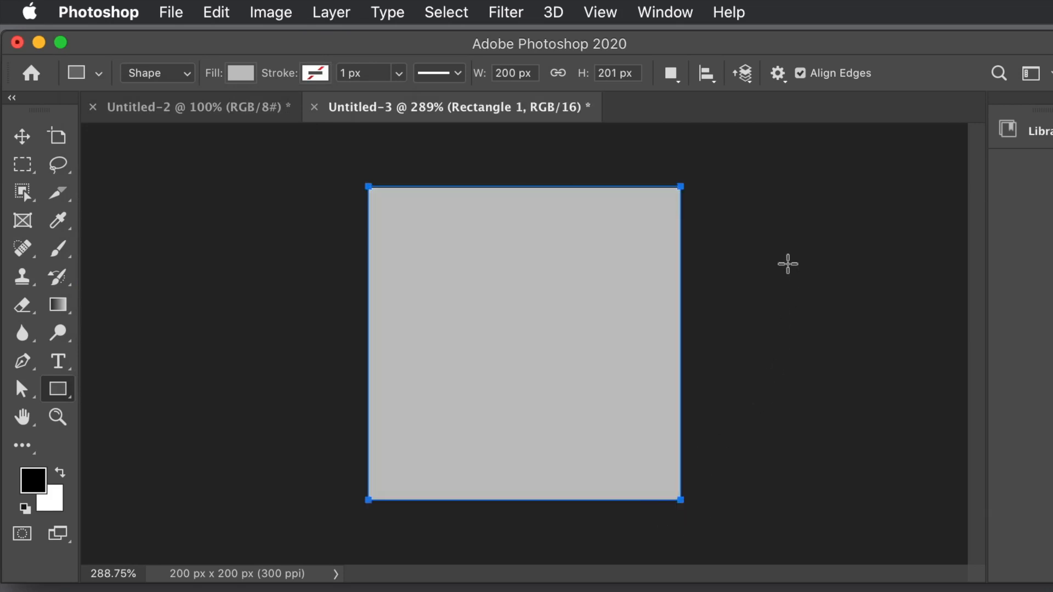
# Check the snapping targets and scale the rectangle's height to 99.50% so its edges align with the canvas
pyautogui.click(600, 12)
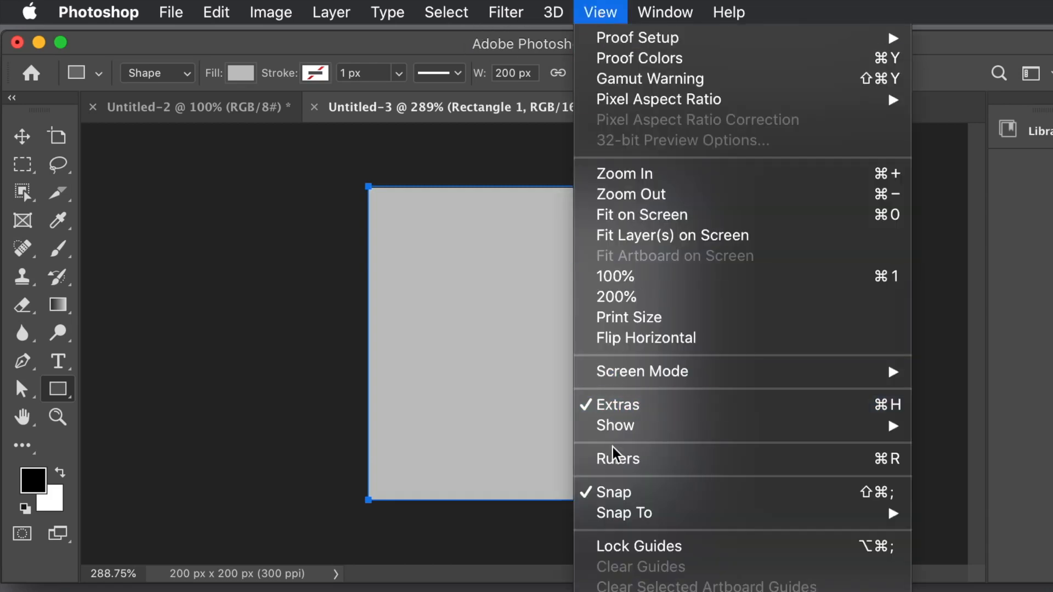
pyautogui.moveTo(662, 513)
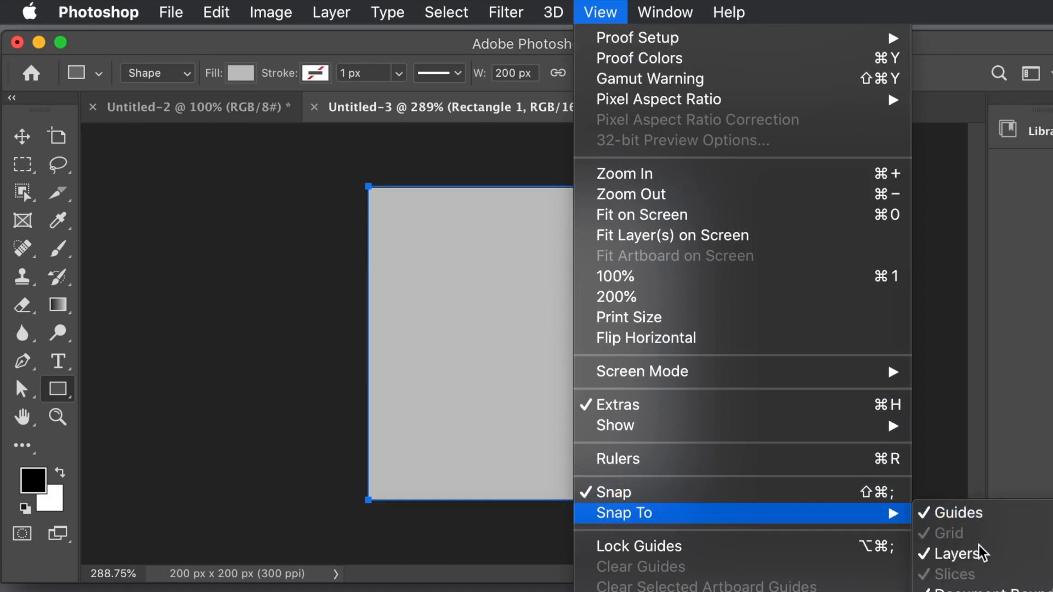
pyautogui.click(21, 138)
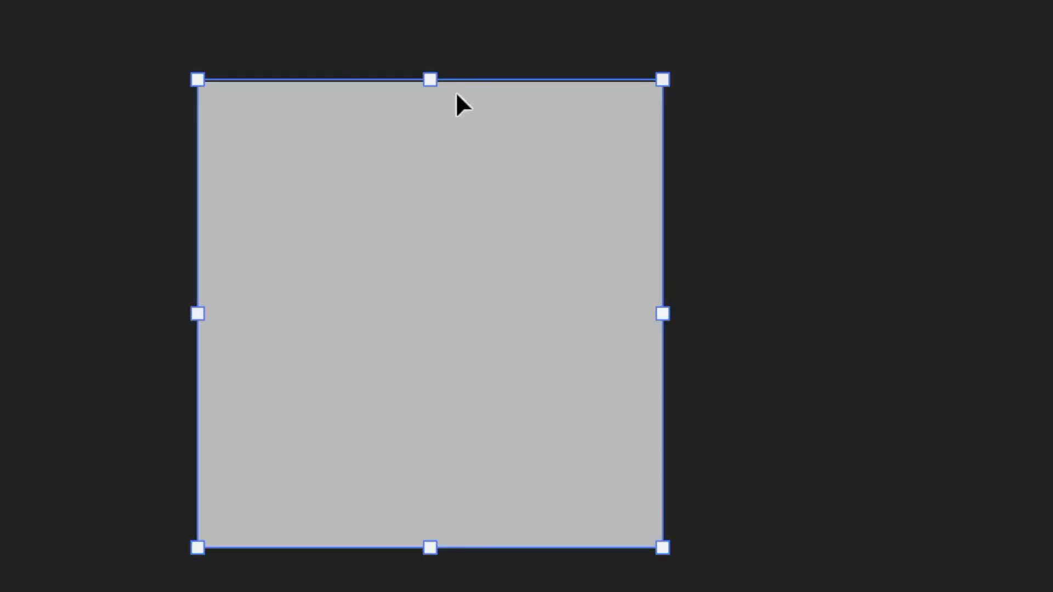
pyautogui.click(368, 344)
pyautogui.click(430, 548)
pyautogui.click(662, 315)
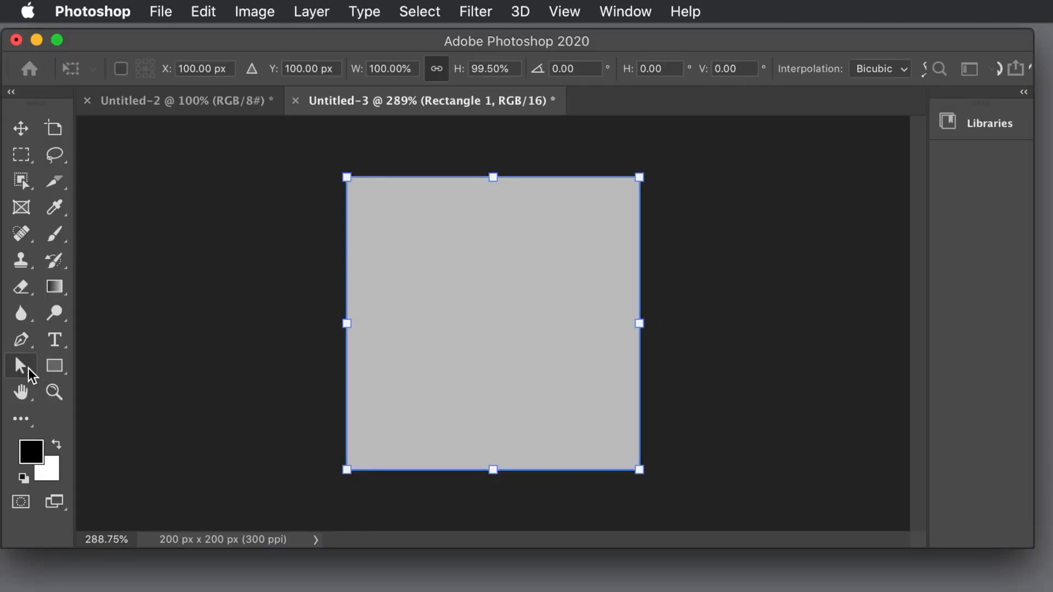
# Delete the rectangle's lower-left anchor point to turn it into a triangle, accepting conversion to a regular path
pyautogui.click(25, 368)
pyautogui.moveTo(26, 370); pyautogui.dragTo(122, 391)
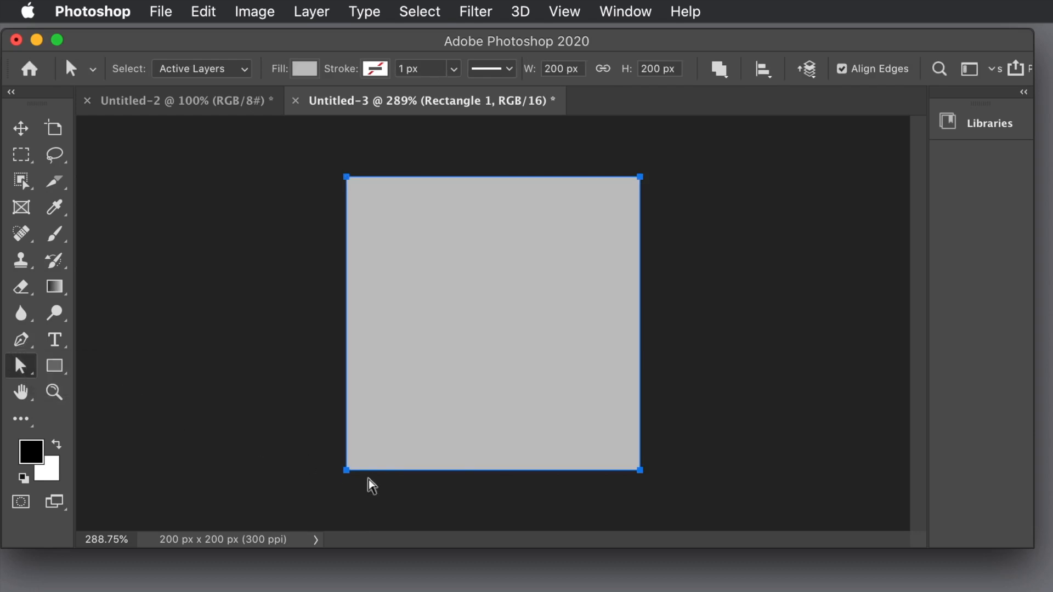
pyautogui.click(301, 437)
pyautogui.moveTo(320, 449); pyautogui.dragTo(374, 489)
pyautogui.press('Delete')
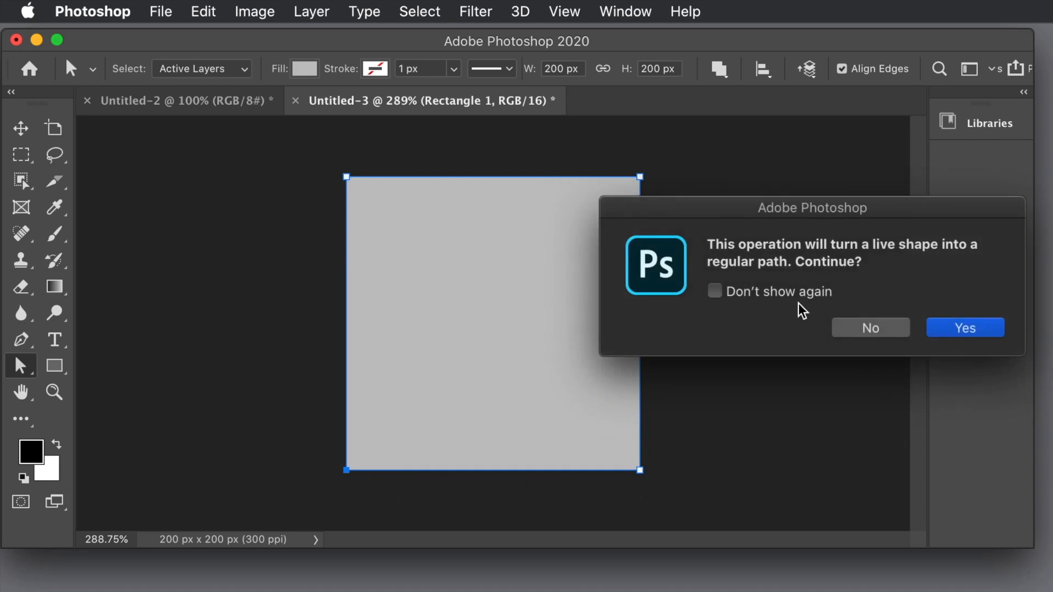
pyautogui.click(961, 329)
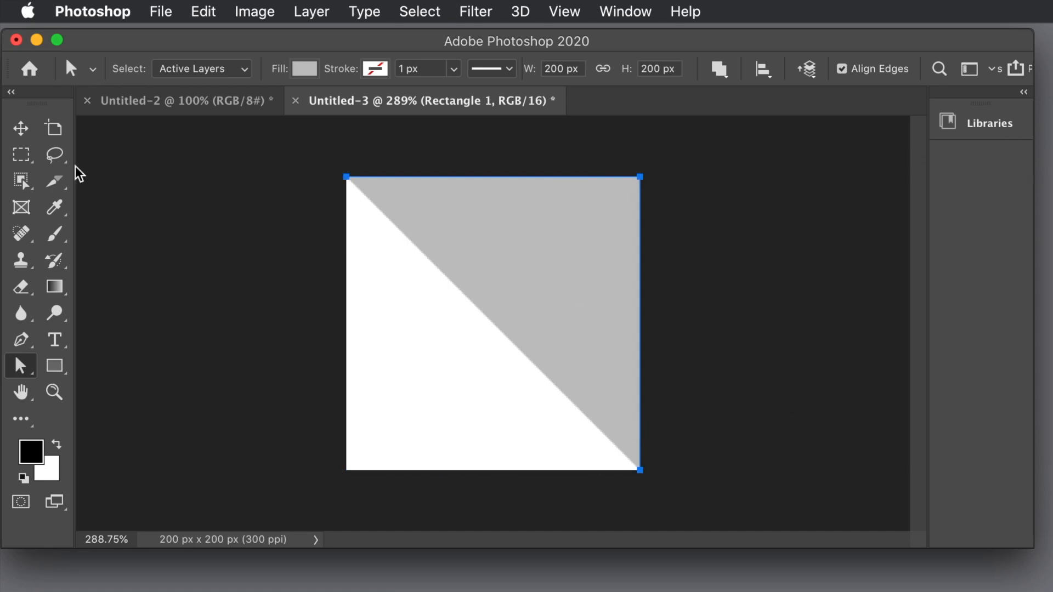
# Delete the white Background layer, keeping only the gray triangle on a transparent canvas
pyautogui.click(19, 130)
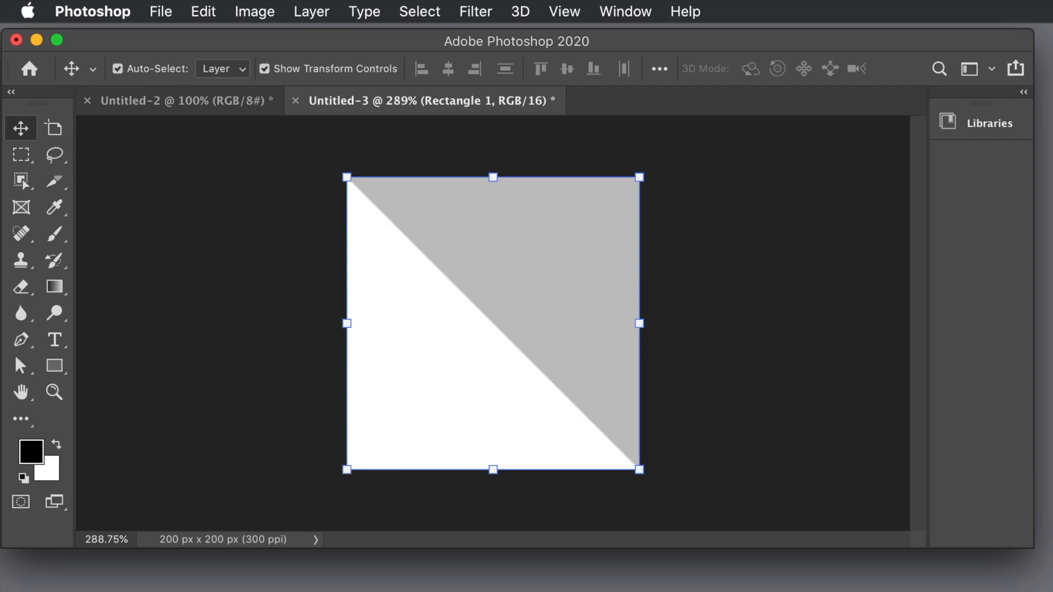
pyautogui.click(615, 11)
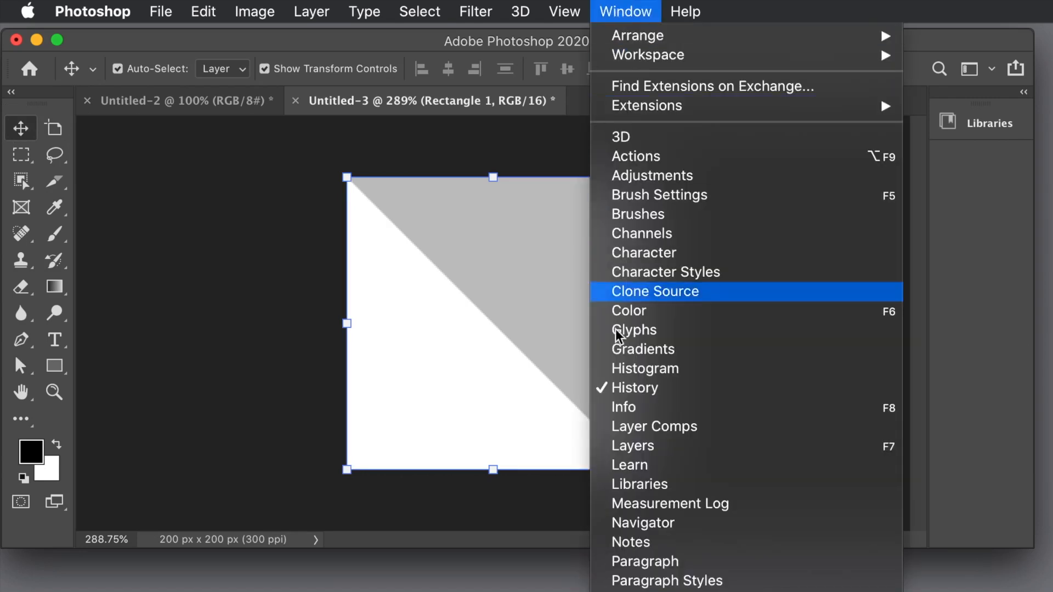
pyautogui.click(616, 448)
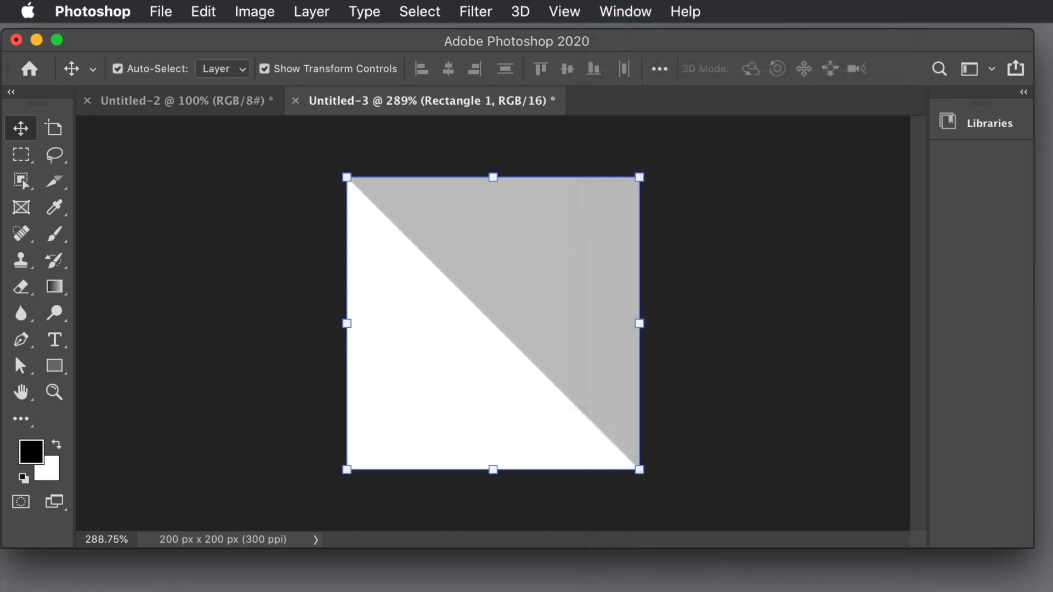
pyautogui.moveTo(867, 231); pyautogui.dragTo(728, 166)
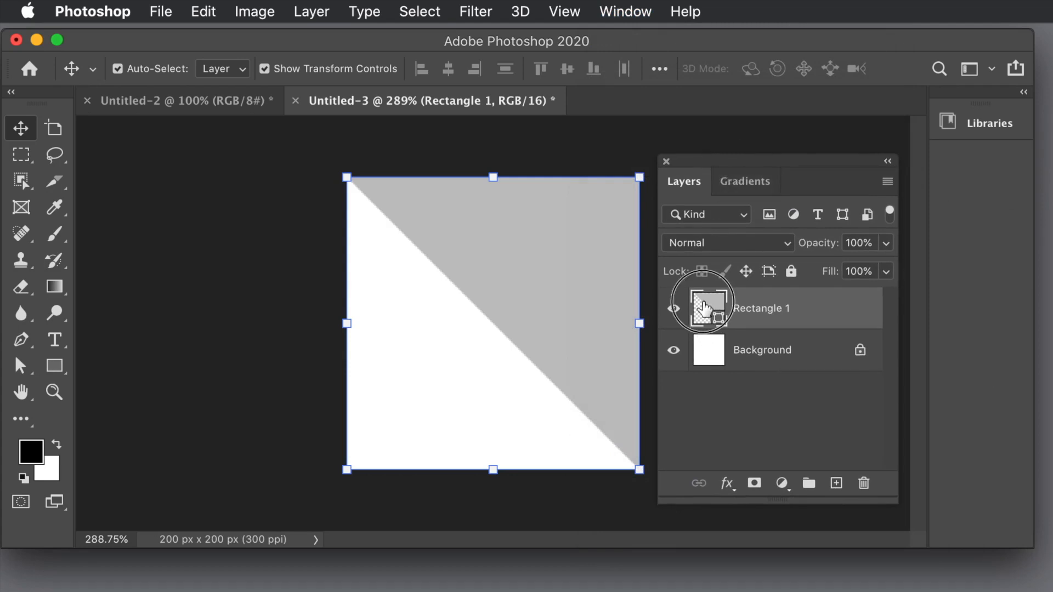
pyautogui.click(709, 359)
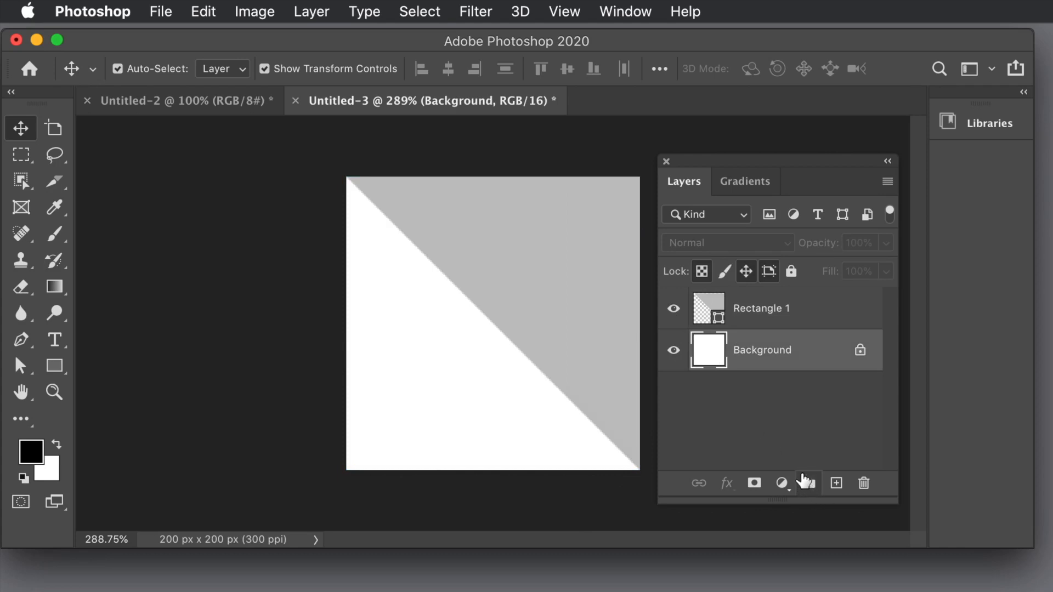
pyautogui.click(865, 484)
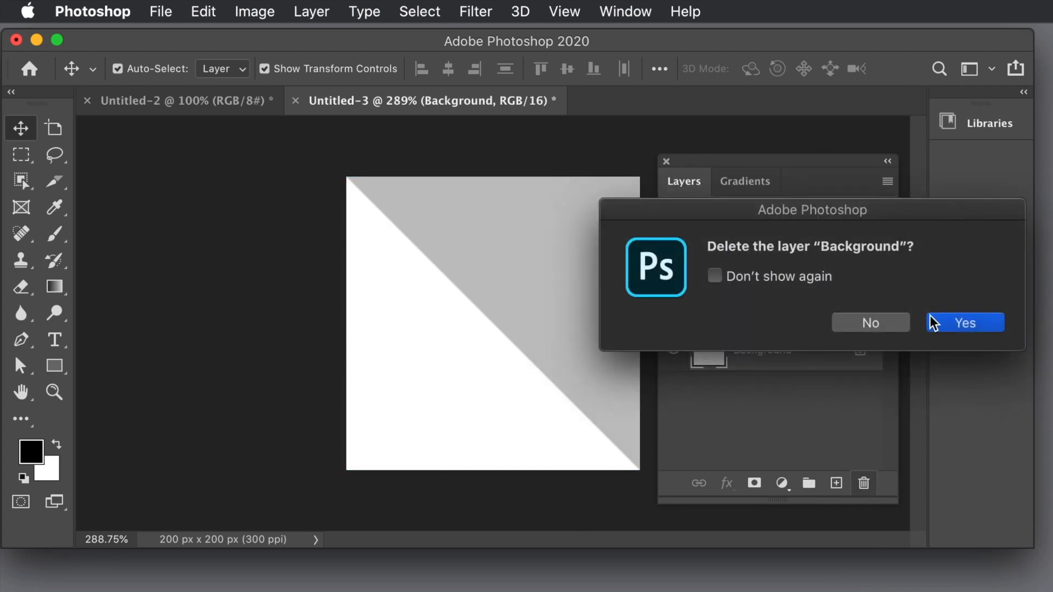
pyautogui.click(954, 326)
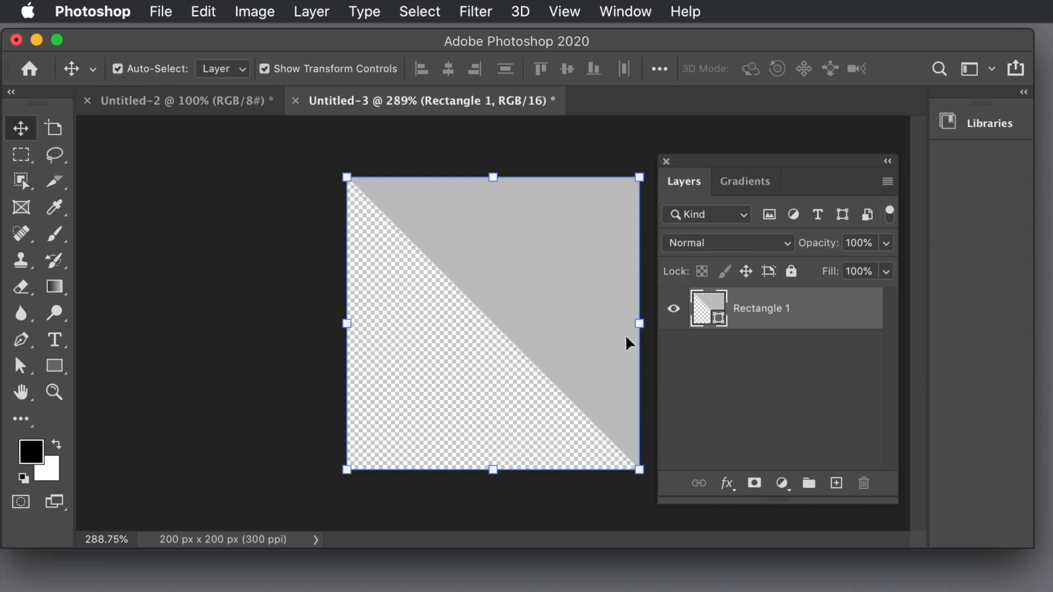
pyautogui.click(666, 162)
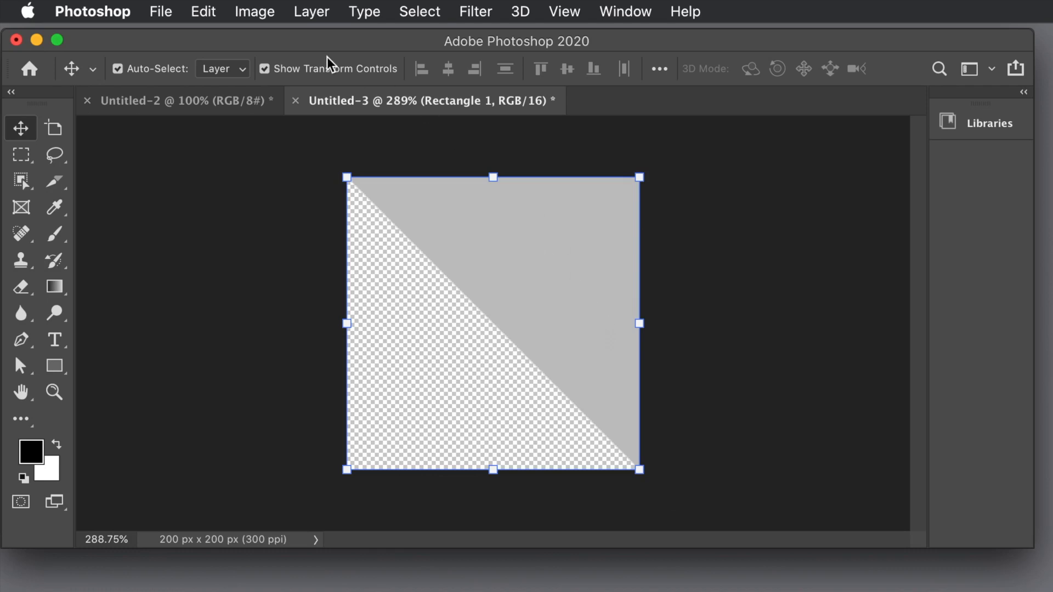
# Define the light gray triangle as a pattern with the default name
pyautogui.click(208, 12)
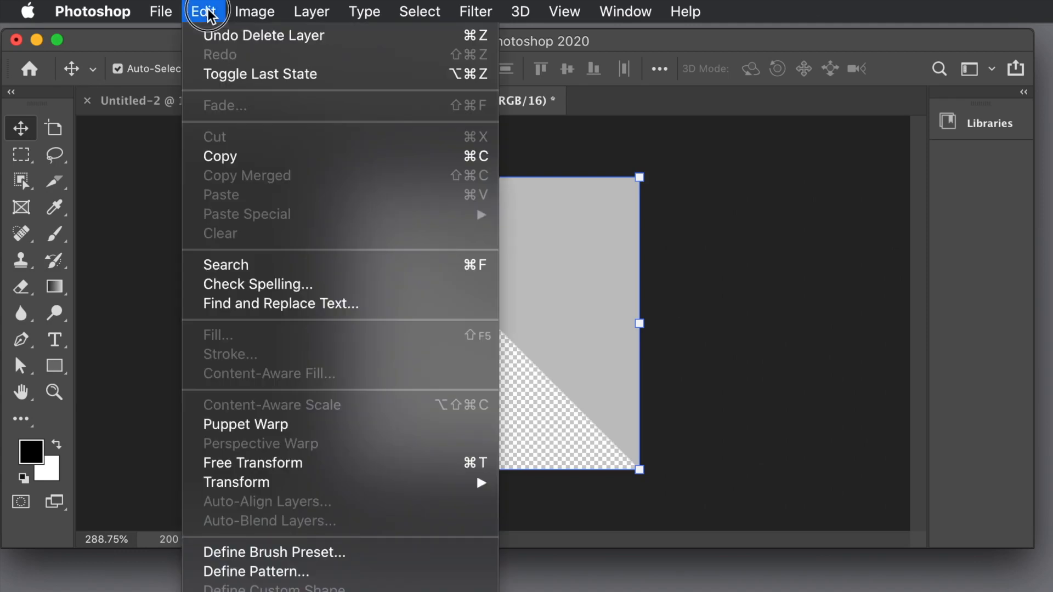
pyautogui.click(264, 571)
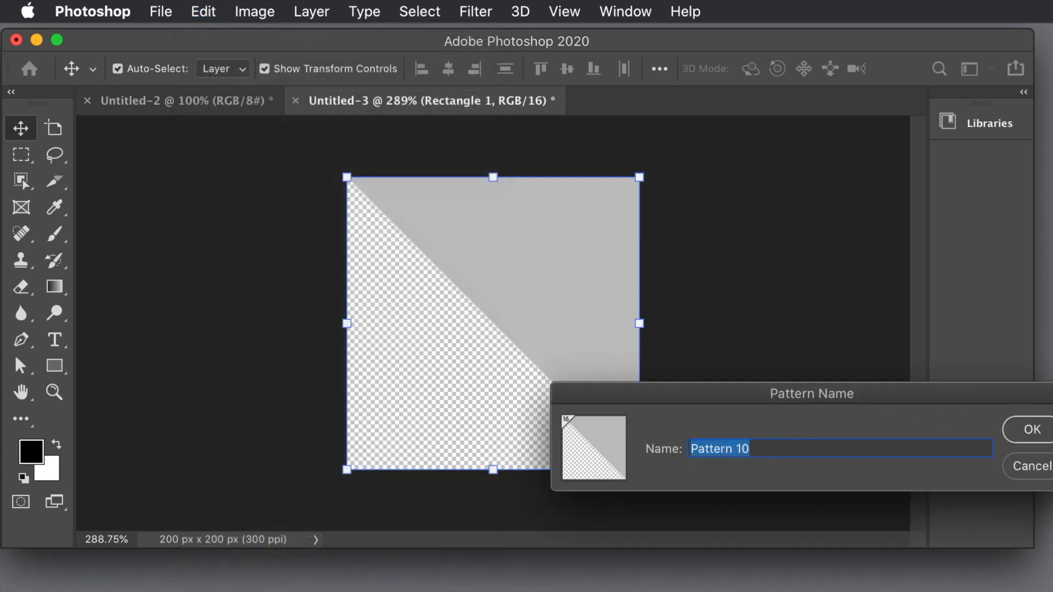
pyautogui.click(1036, 436)
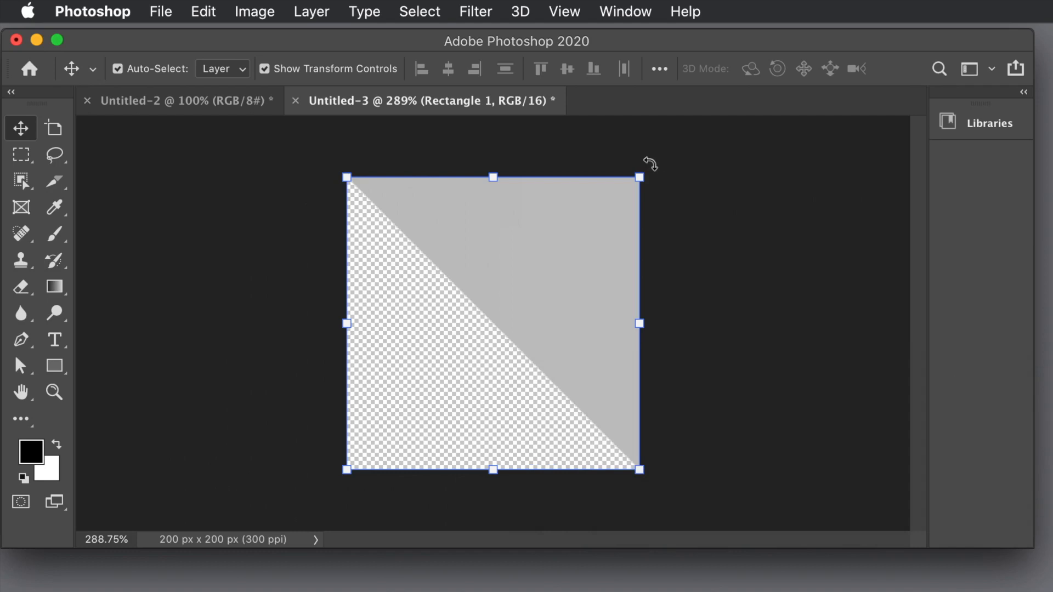
# Rotate the triangle 180 degrees into the lower-left half of the canvas and change its fill to dark gray
pyautogui.moveTo(651, 163); pyautogui.dragTo(290, 517)
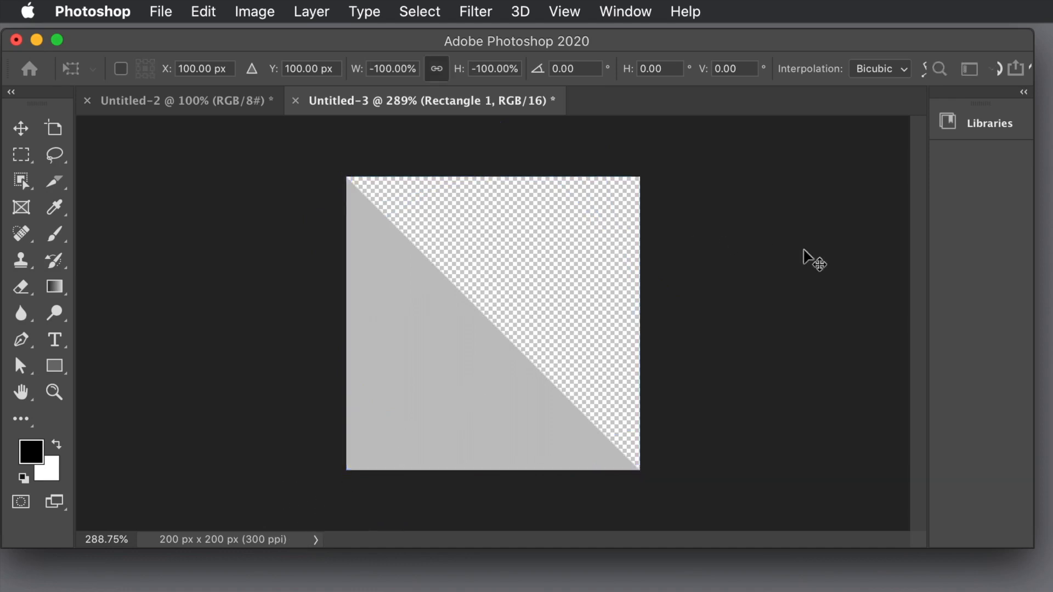
pyautogui.press('Return')
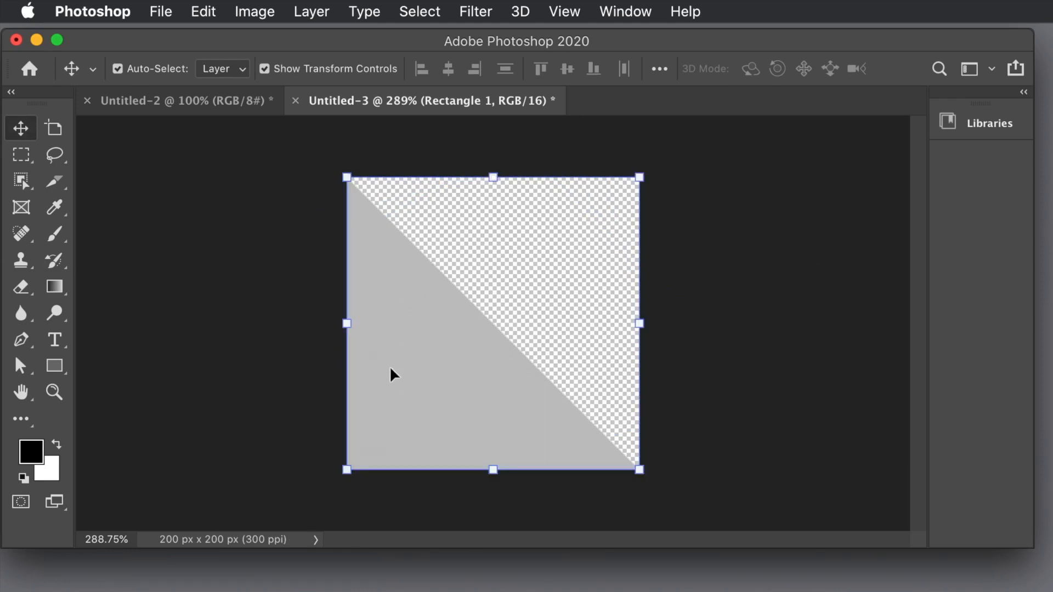
pyautogui.click(60, 363)
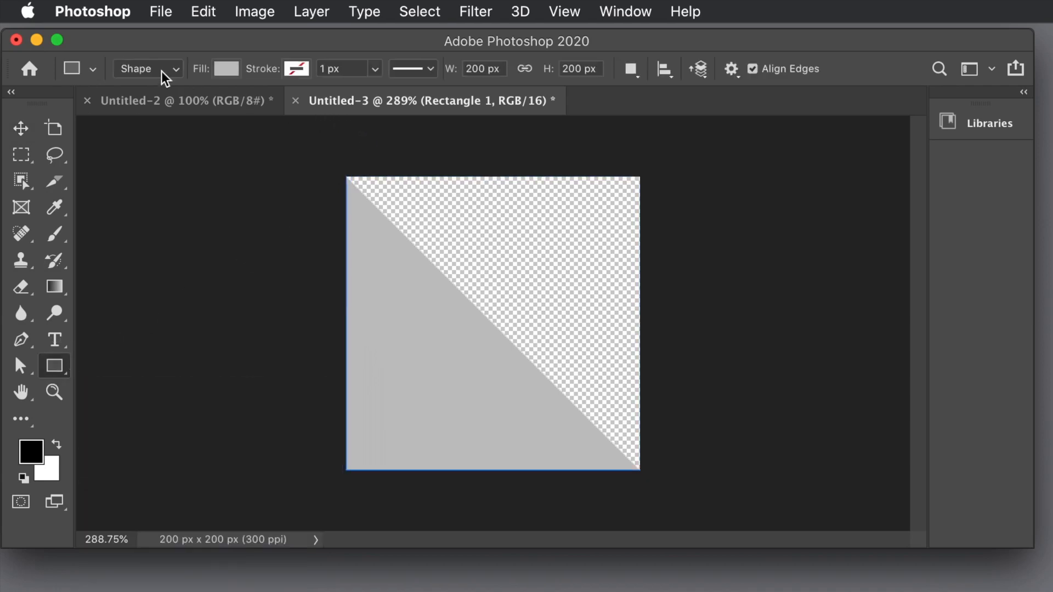
pyautogui.click(225, 71)
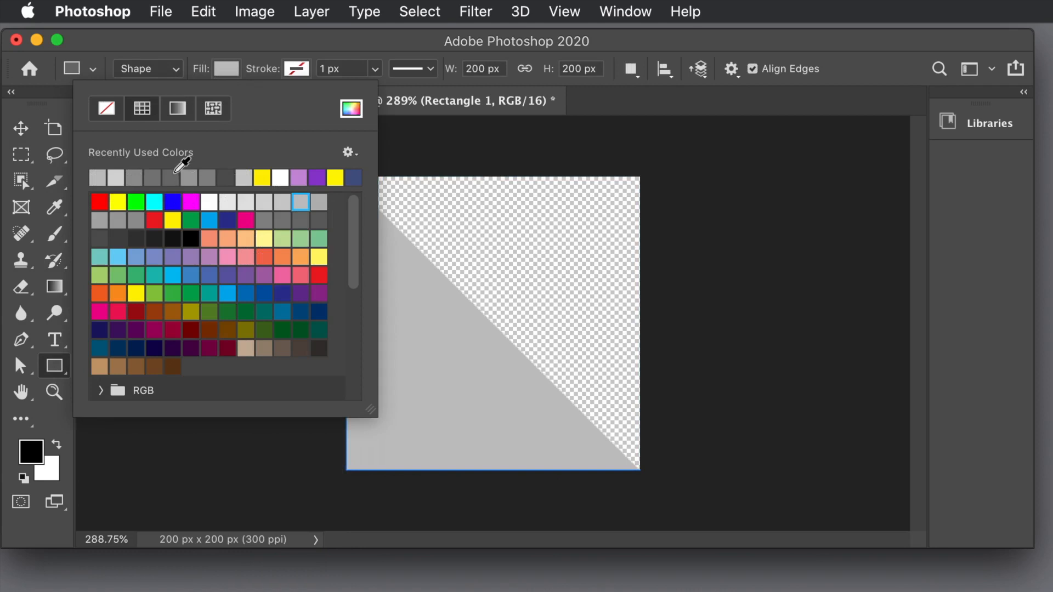
pyautogui.click(175, 172)
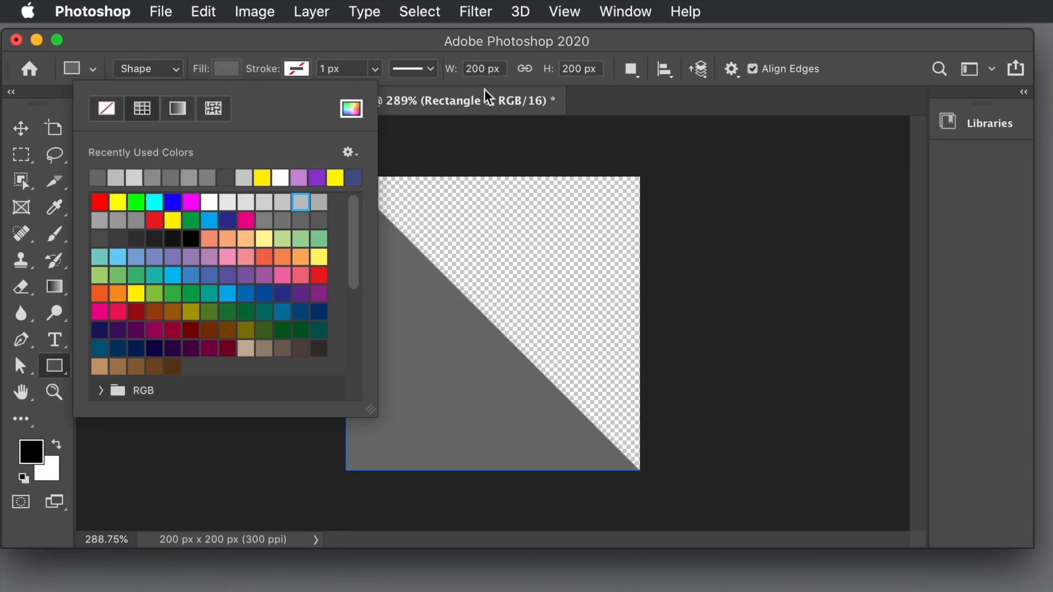
pyautogui.click(413, 47)
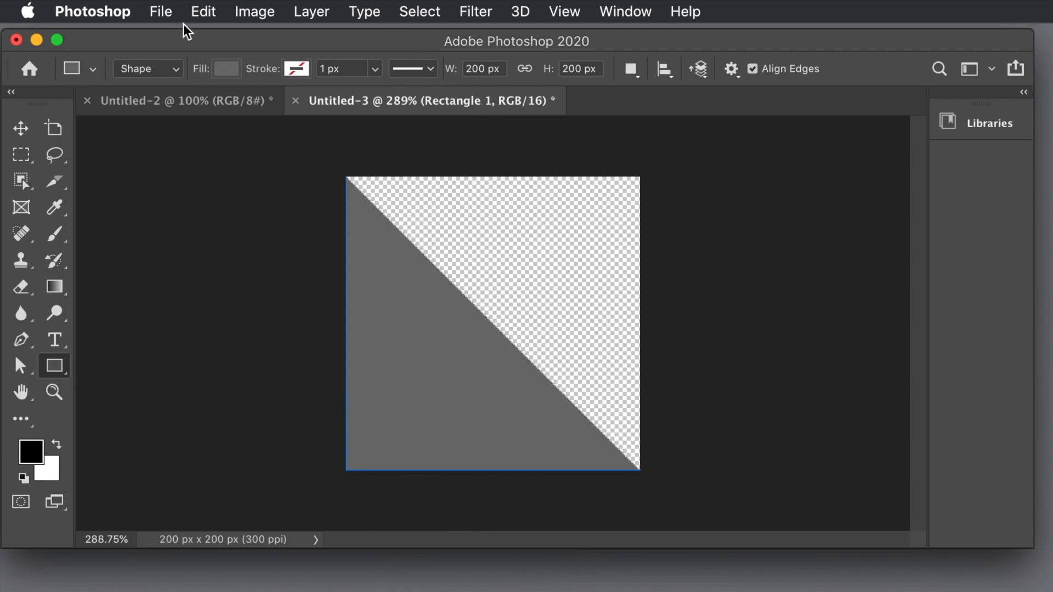
# Define the rotated dark gray triangle as a second pattern with the default name
pyautogui.click(204, 12)
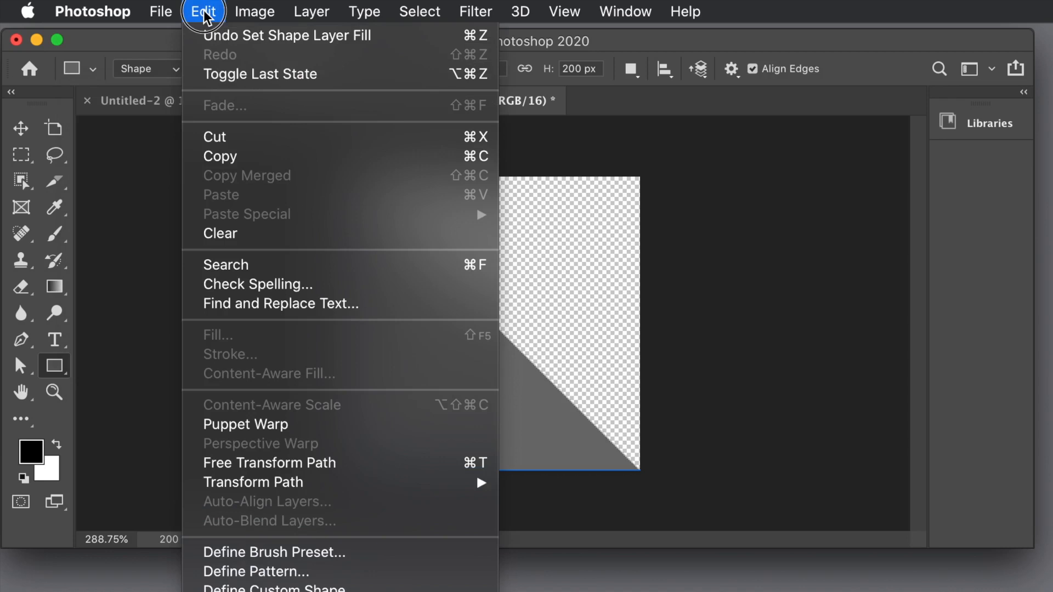
pyautogui.click(278, 578)
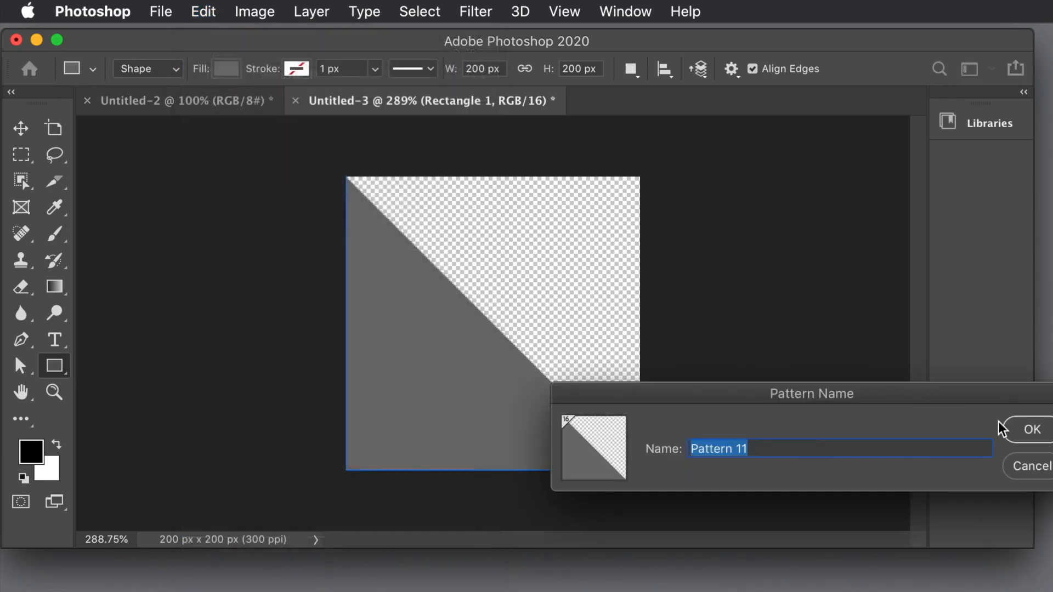
pyautogui.click(1032, 431)
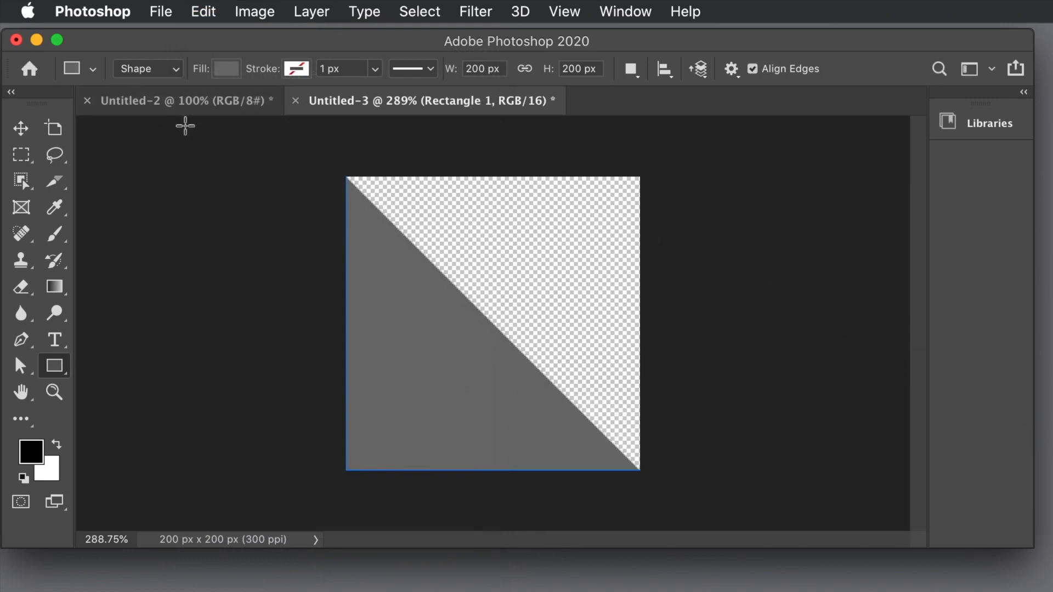
# Switch to the Untitled-2 document and add a new empty layer with the default name and settings
pyautogui.click(198, 110)
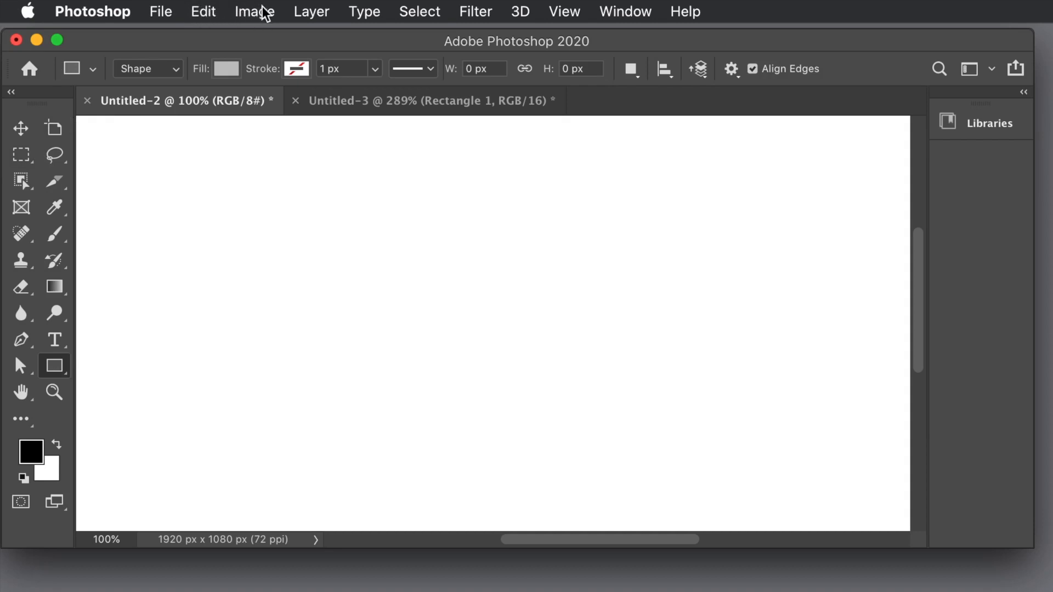
pyautogui.click(312, 13)
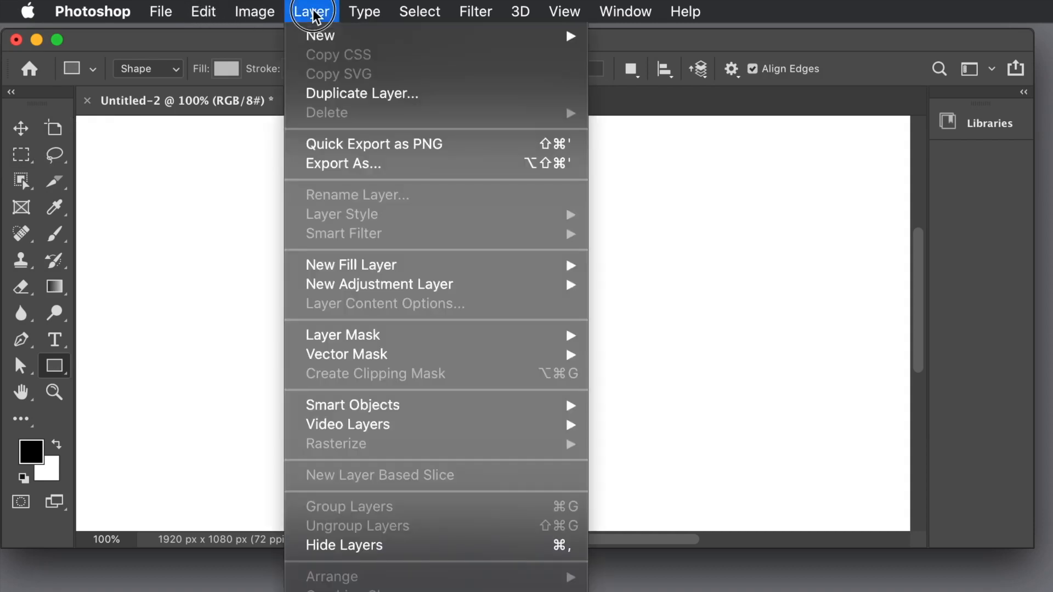
pyautogui.moveTo(321, 35)
pyautogui.click(615, 43)
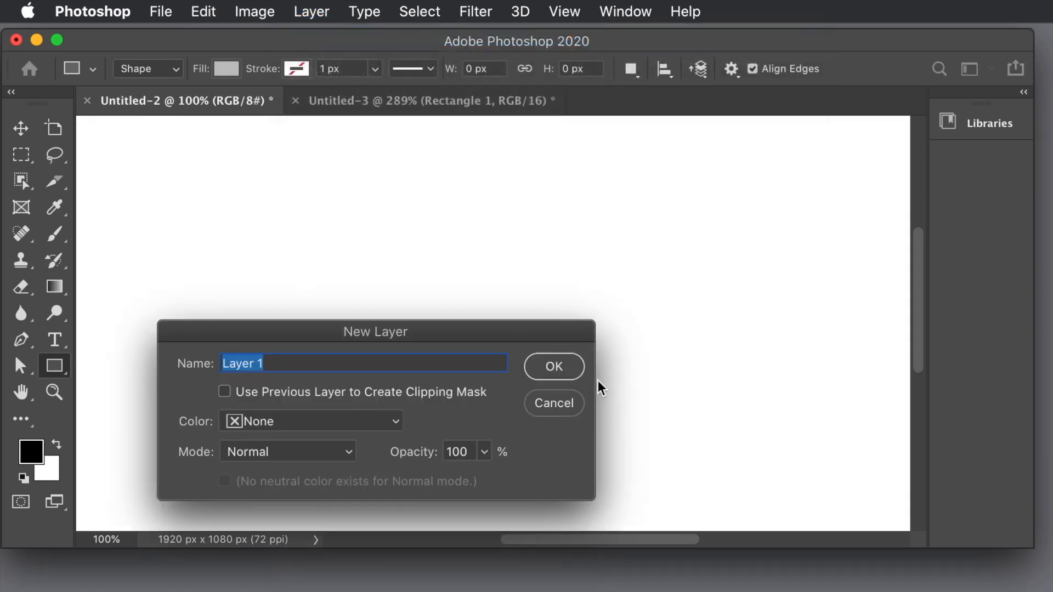
pyautogui.click(542, 361)
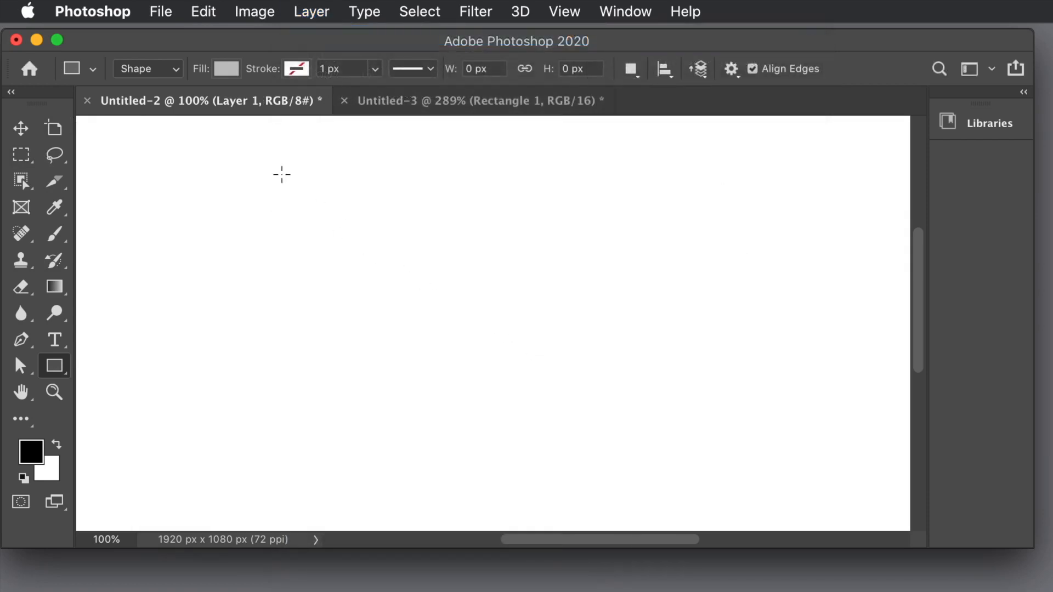
# Start a pattern Fill on the new layer and choose the light gray triangle as the custom pattern
pyautogui.click(203, 13)
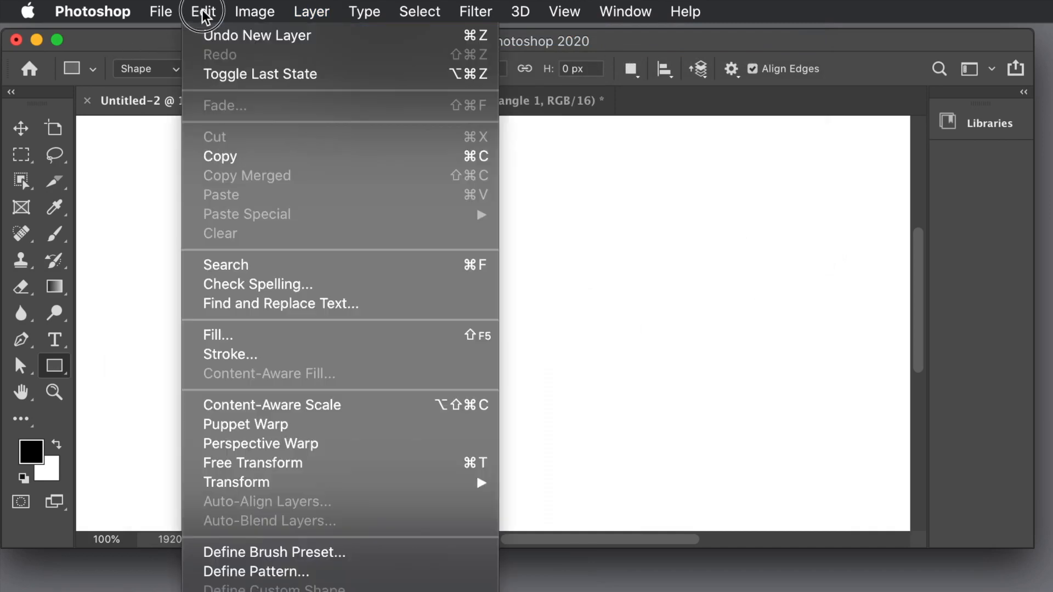
pyautogui.click(245, 335)
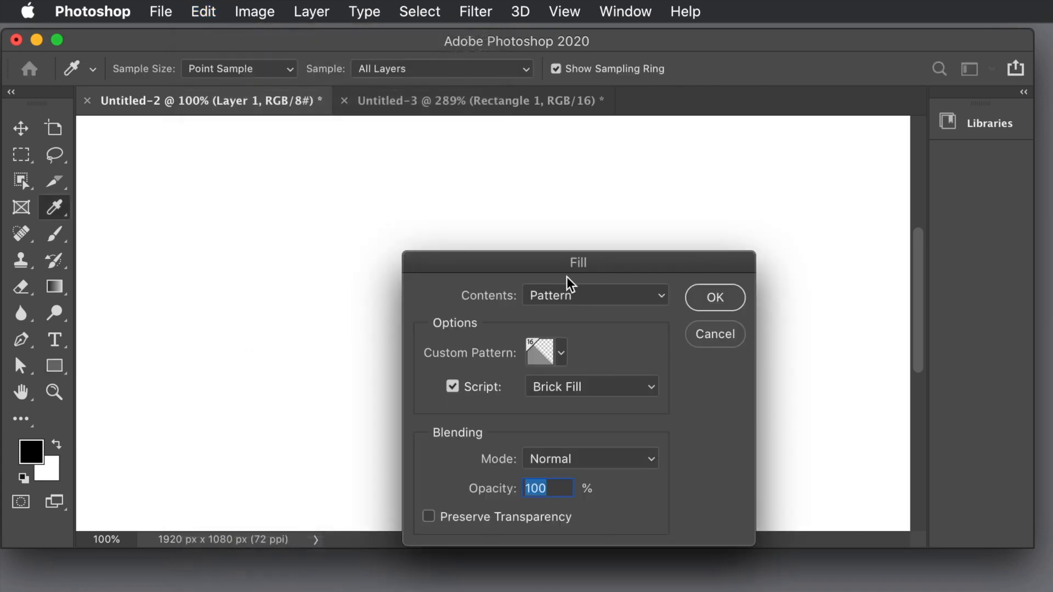
pyautogui.moveTo(575, 274); pyautogui.dragTo(432, 191)
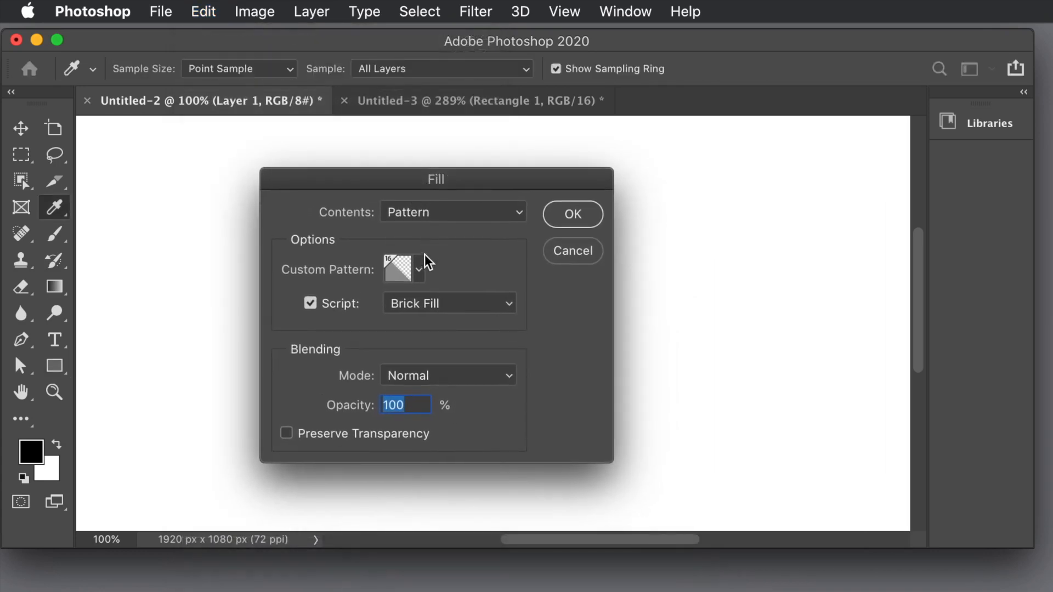
pyautogui.click(420, 272)
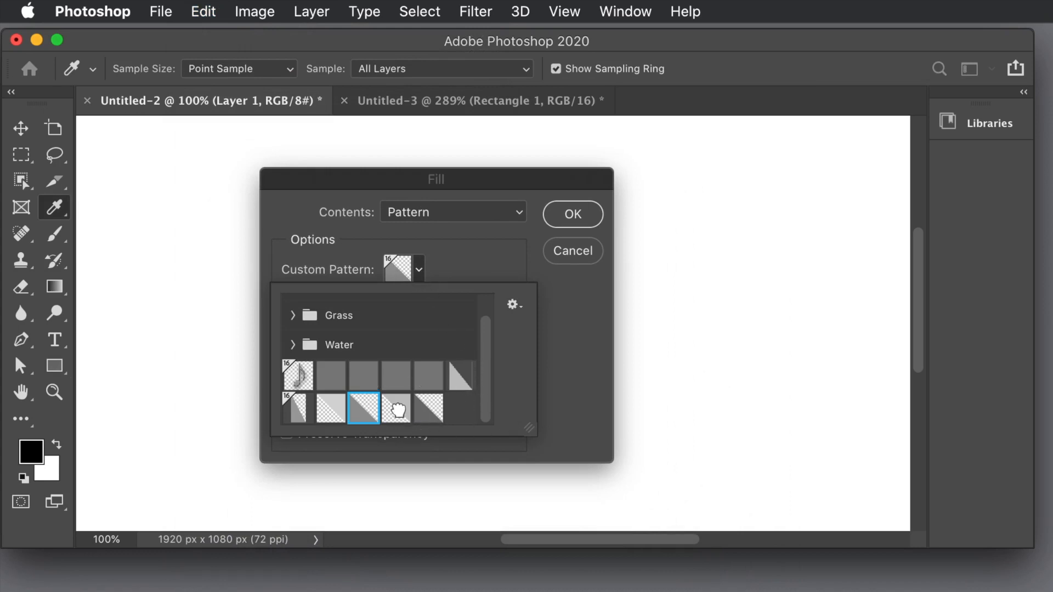
pyautogui.click(398, 410)
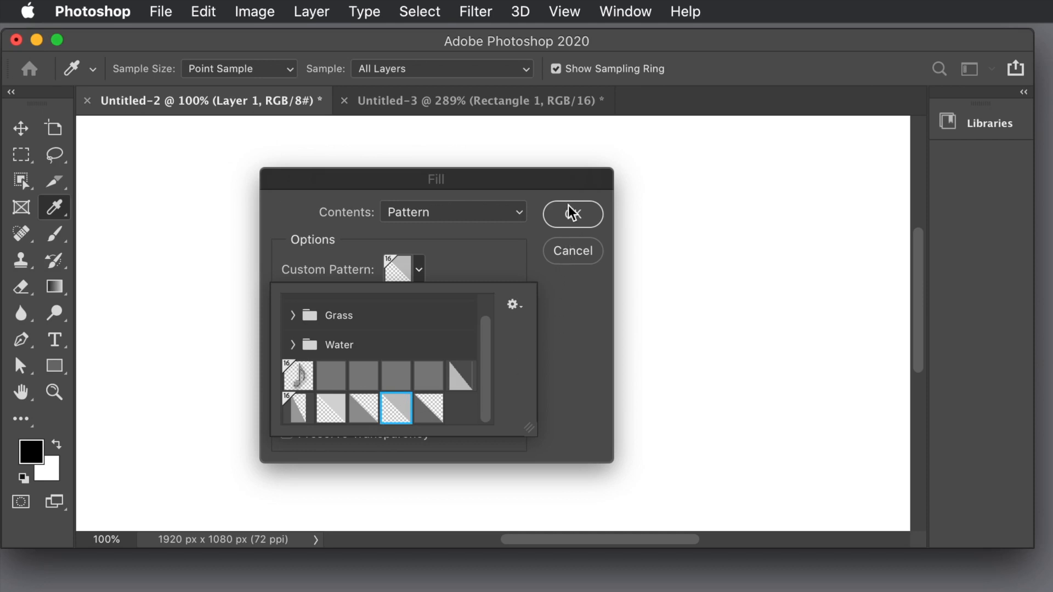
pyautogui.click(590, 329)
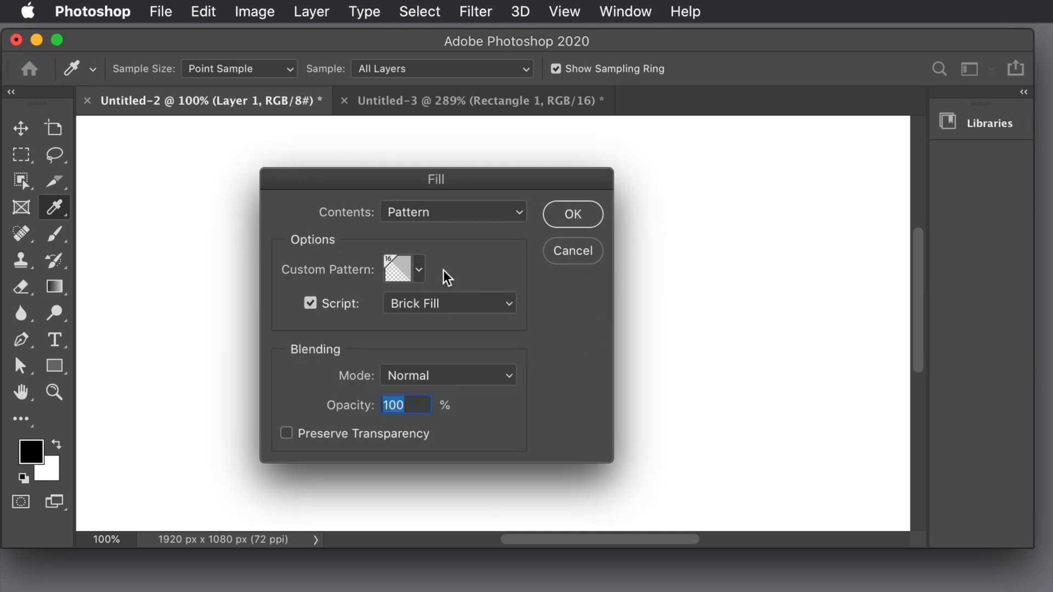
# Keep the scripted pattern enabled with Brick Fill, Normal mode and 100% opacity, and proceed to the Brick Fill settings
pyautogui.click(310, 310)
pyautogui.click(310, 305)
pyautogui.click(470, 317)
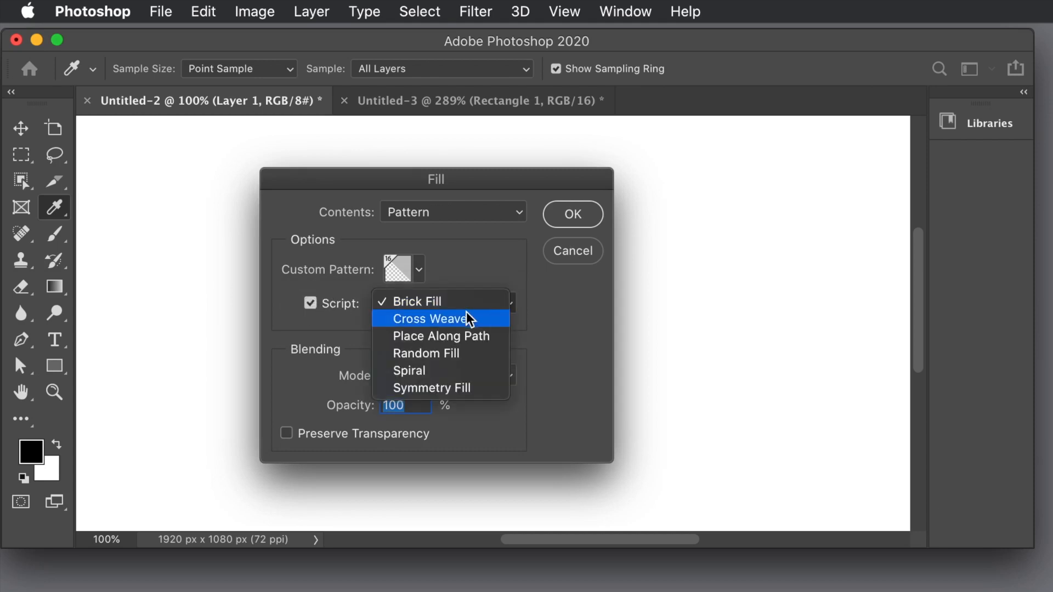
pyautogui.click(459, 302)
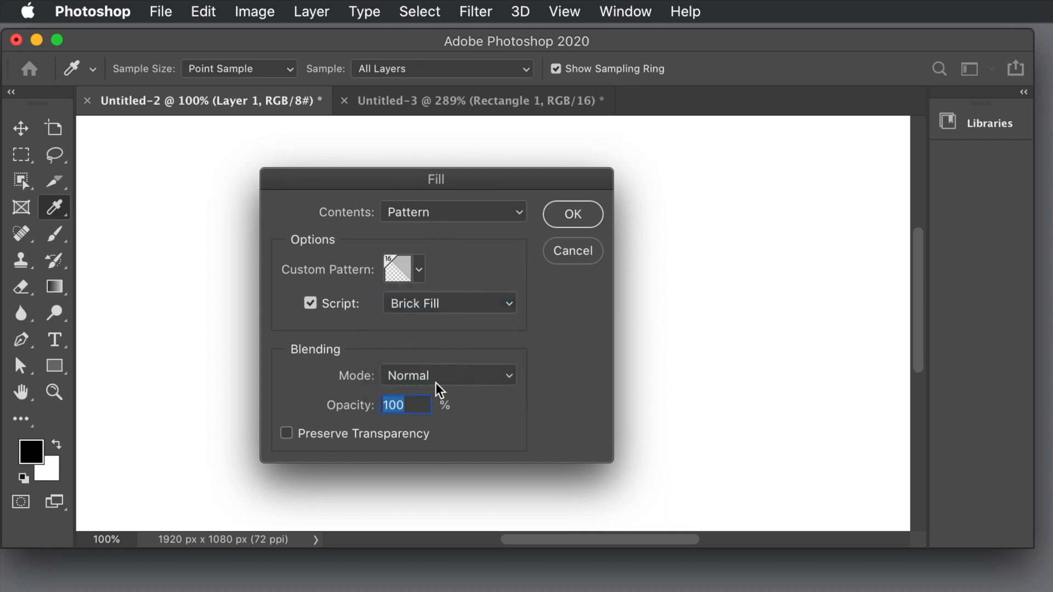
pyautogui.click(572, 223)
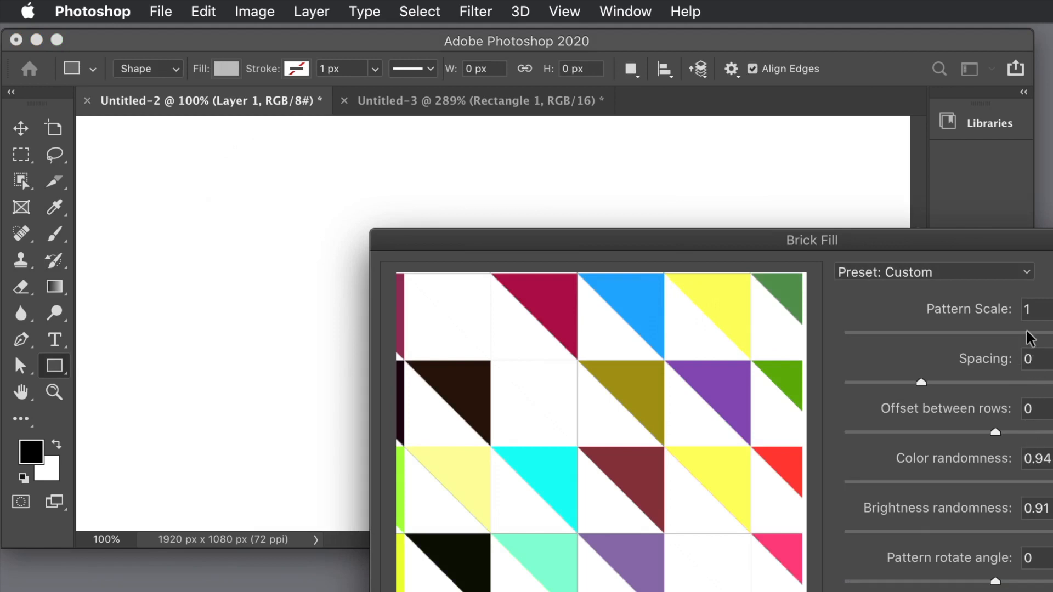
# Set the Brick Fill's color randomness and brightness randomness both to 1 and apply the fill
pyautogui.moveTo(942, 237); pyautogui.dragTo(682, 132)
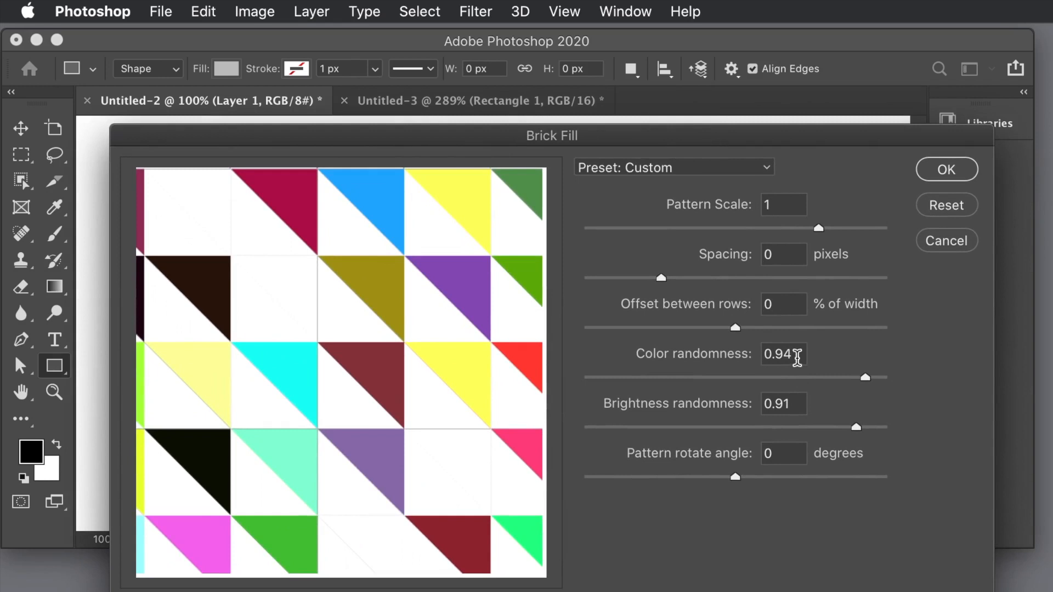
pyautogui.moveTo(866, 380); pyautogui.dragTo(918, 384)
pyautogui.moveTo(855, 427); pyautogui.dragTo(928, 432)
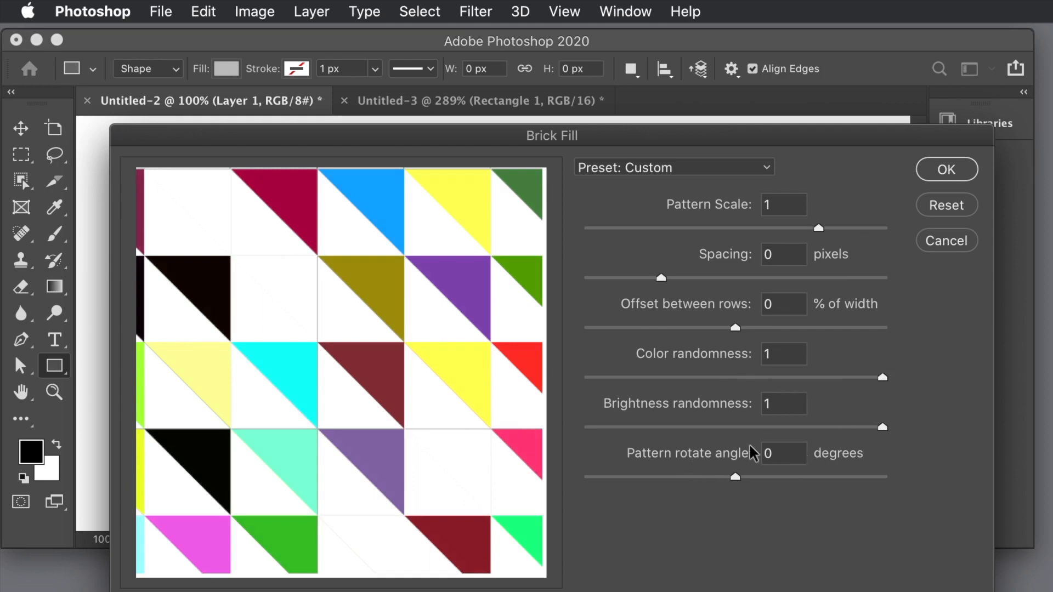
pyautogui.click(954, 174)
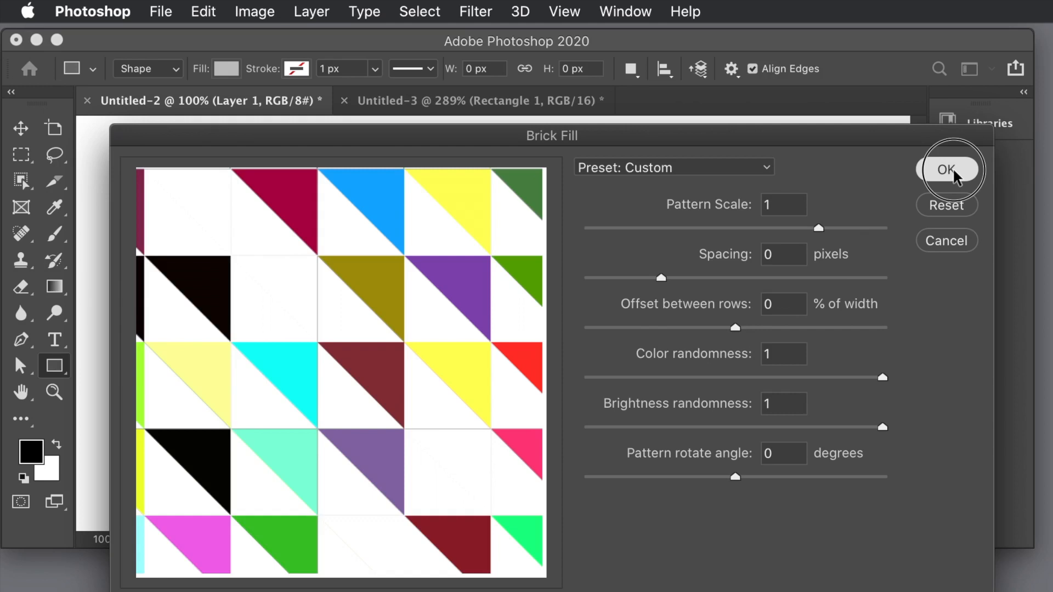
pyautogui.click(948, 170)
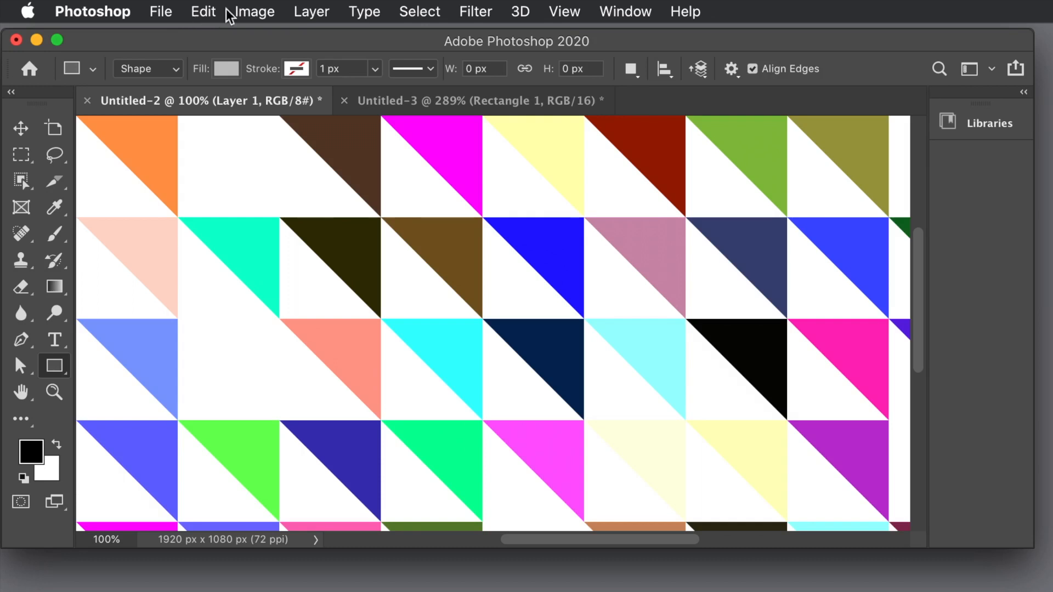
# Add a second empty layer above the colored triangles, keeping the default name and settings
pyautogui.click(321, 13)
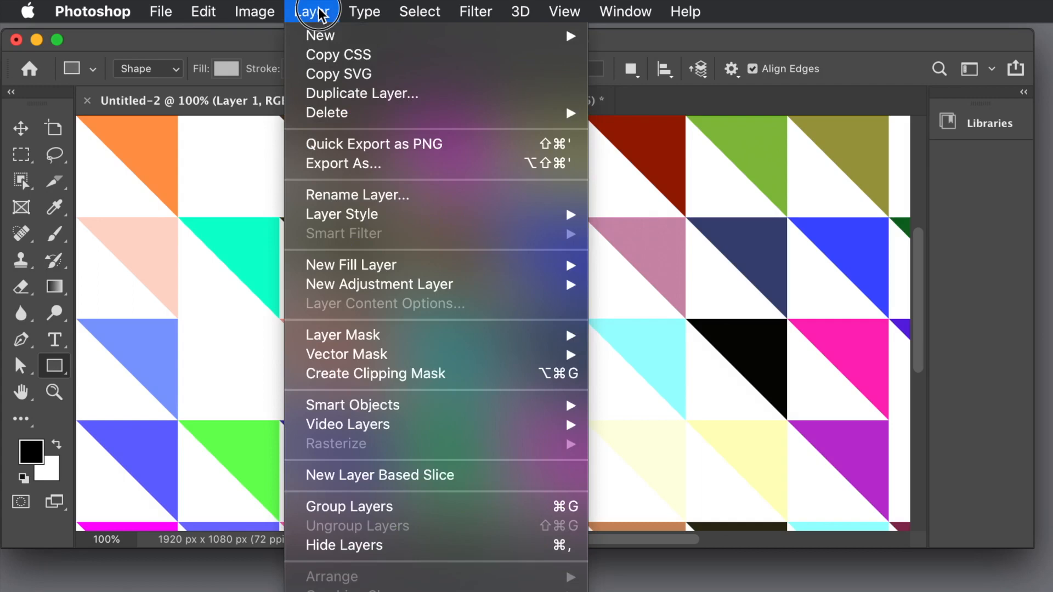
pyautogui.moveTo(318, 36)
pyautogui.click(653, 44)
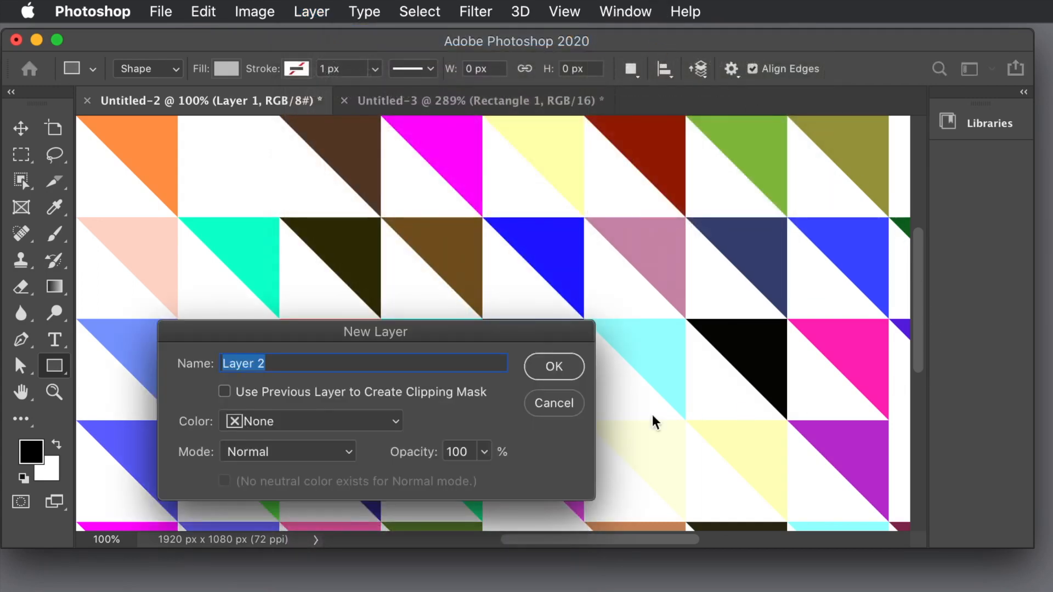
pyautogui.click(554, 368)
pyautogui.click(554, 368)
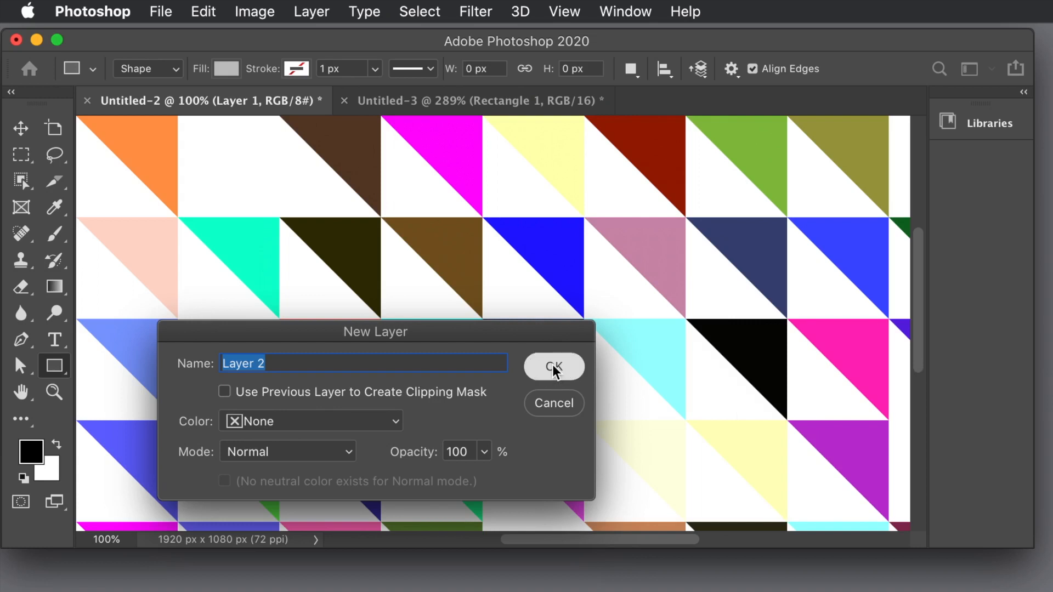
pyautogui.click(554, 368)
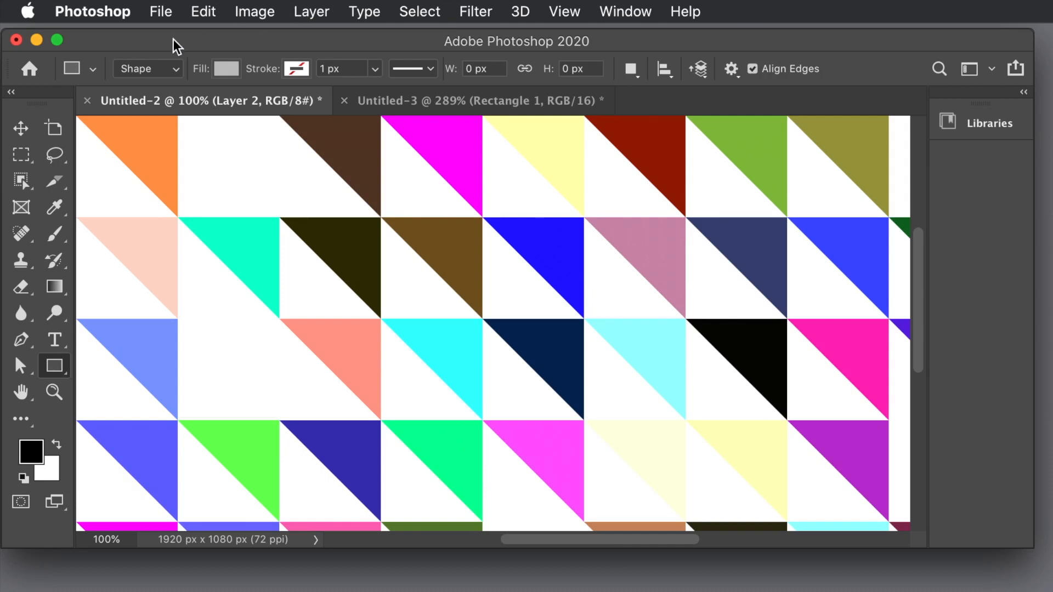
# Start a pattern Fill on the second layer using the dark gray triangle pattern with the Brick Fill script
pyautogui.click(213, 11)
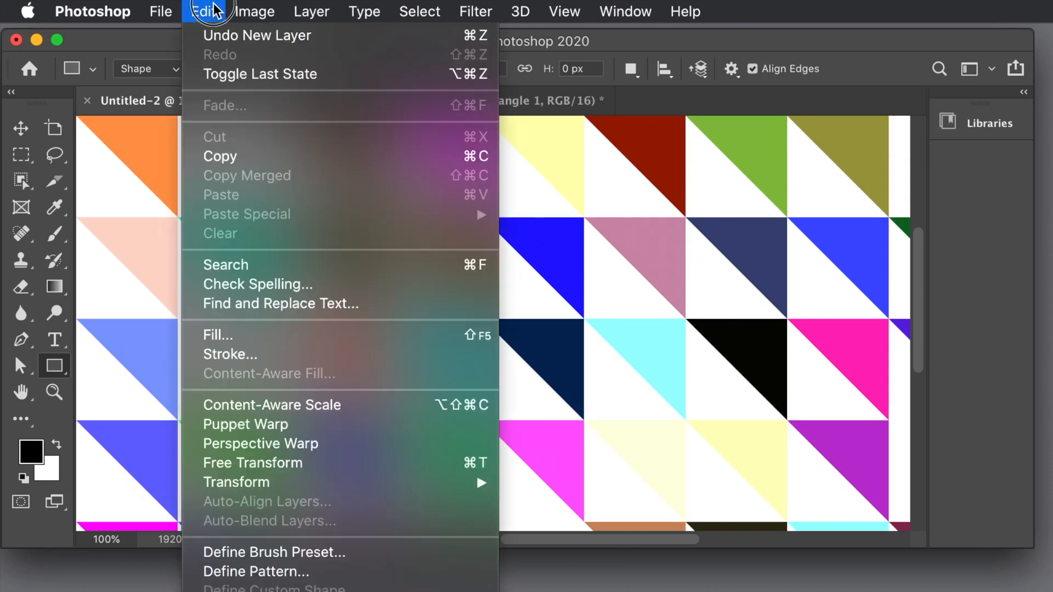
pyautogui.click(240, 340)
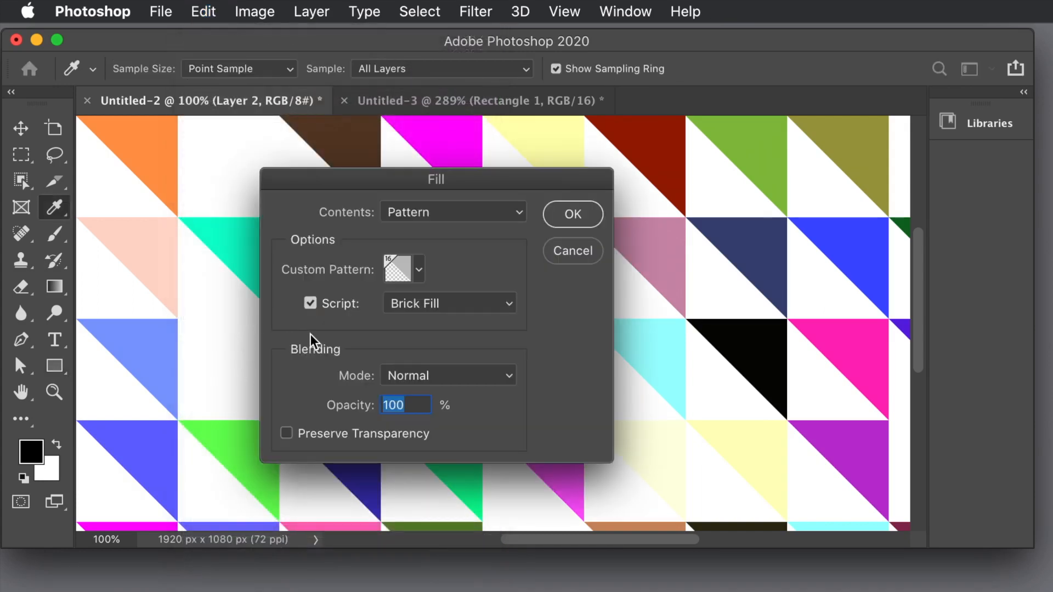
pyautogui.click(418, 270)
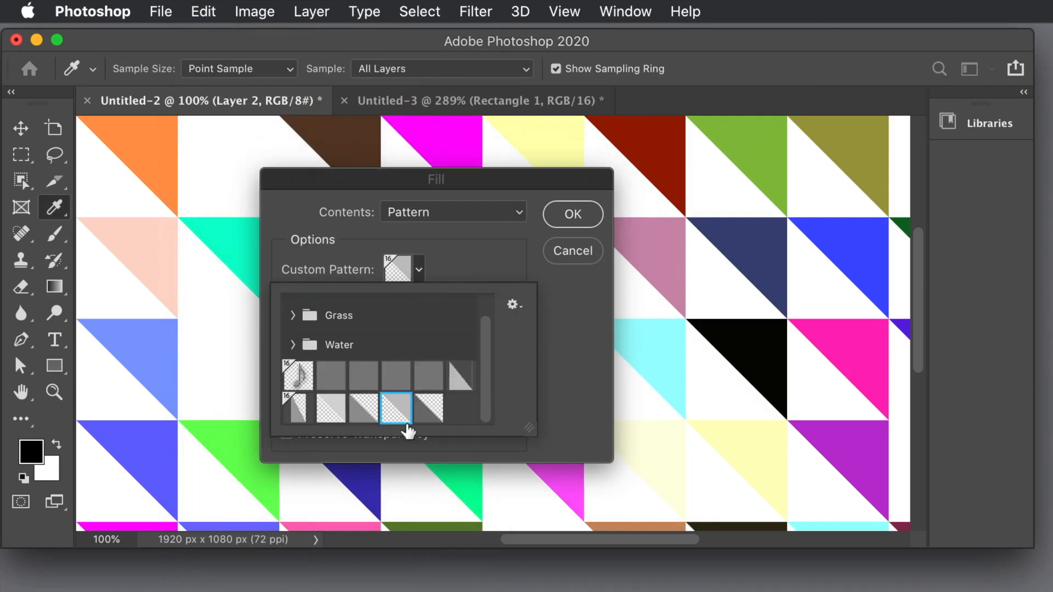
pyautogui.click(422, 411)
pyautogui.click(522, 393)
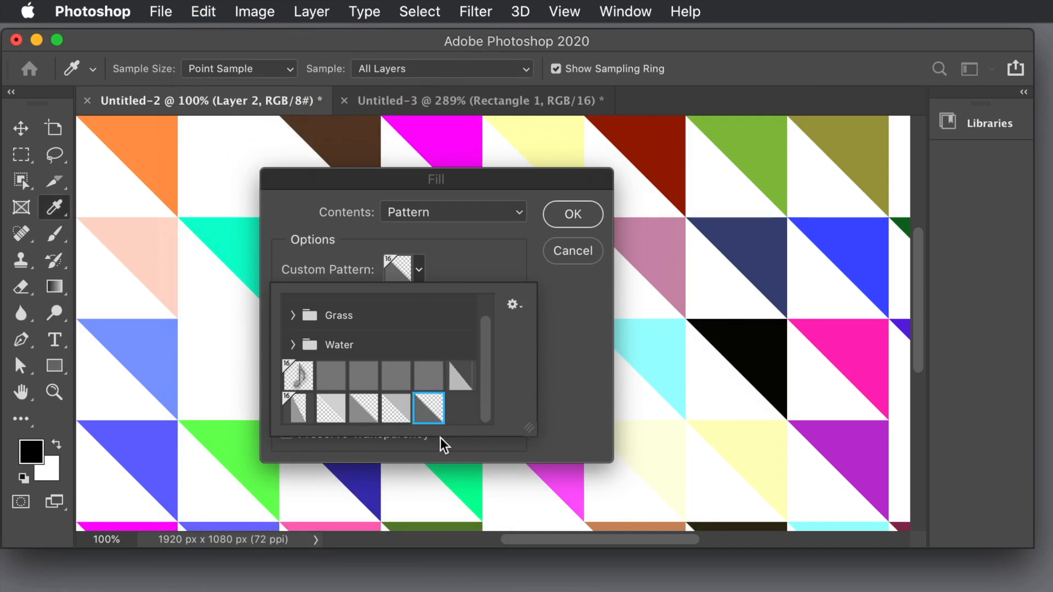
pyautogui.click(541, 312)
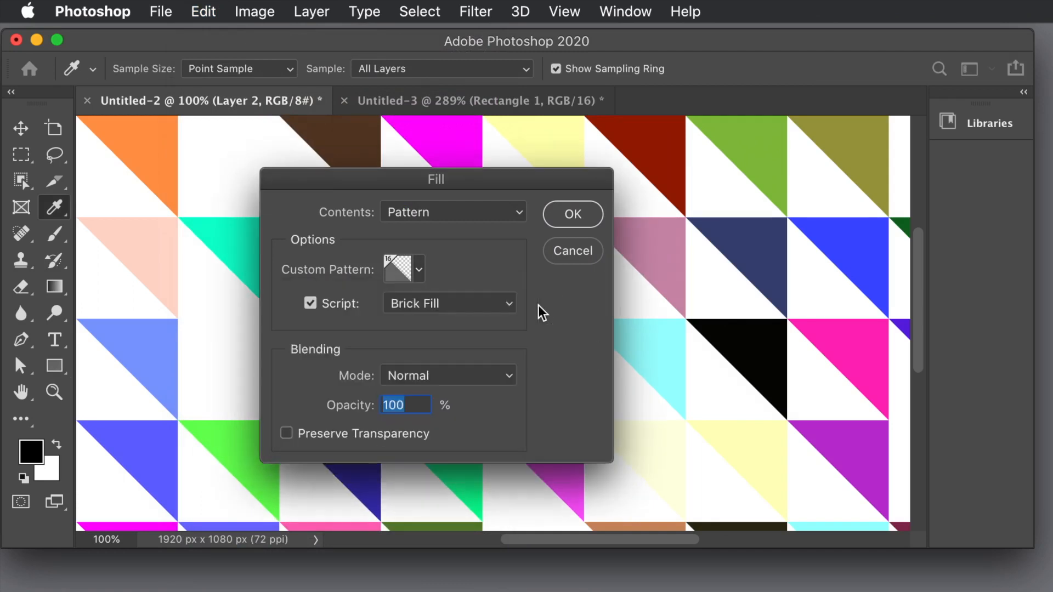
pyautogui.click(310, 304)
pyautogui.click(574, 214)
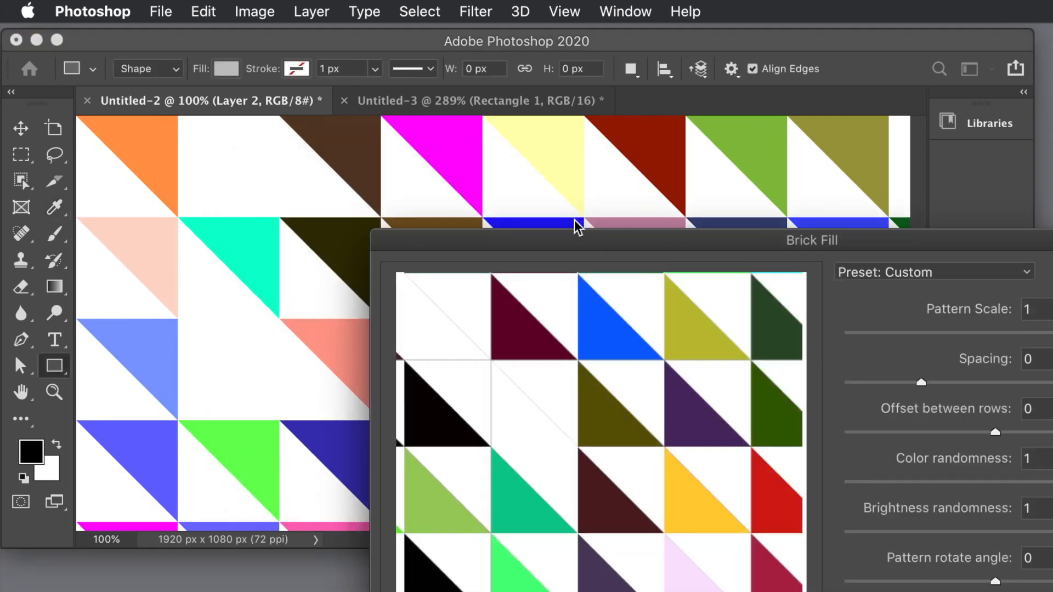
# Try a pattern rotate angle of 90 degrees for the dark triangle Brick Fill
pyautogui.moveTo(615, 248); pyautogui.dragTo(411, 150)
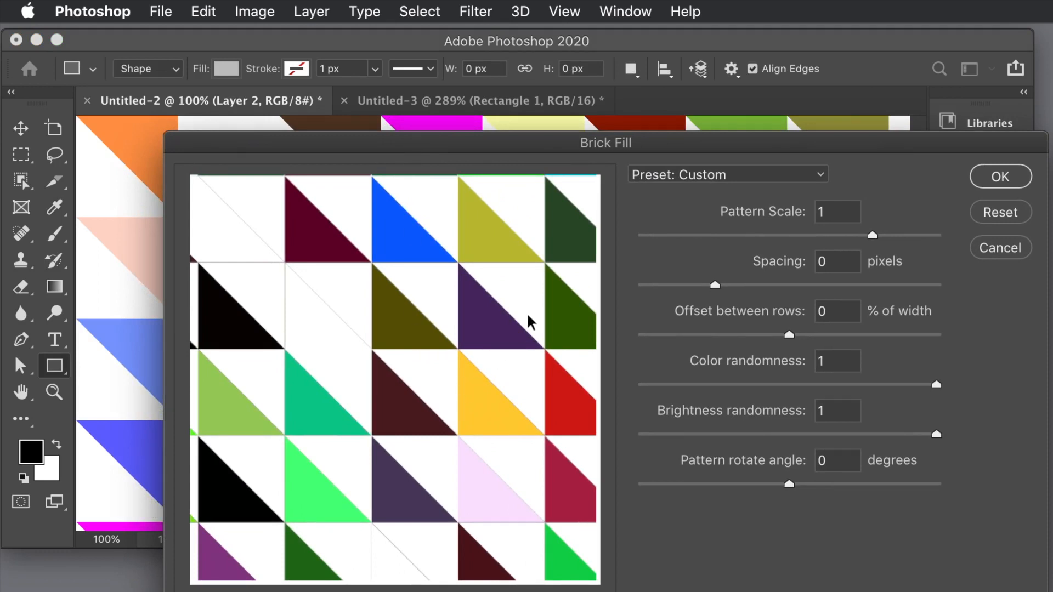
pyautogui.moveTo(759, 149); pyautogui.dragTo(581, 93)
pyautogui.click(673, 401)
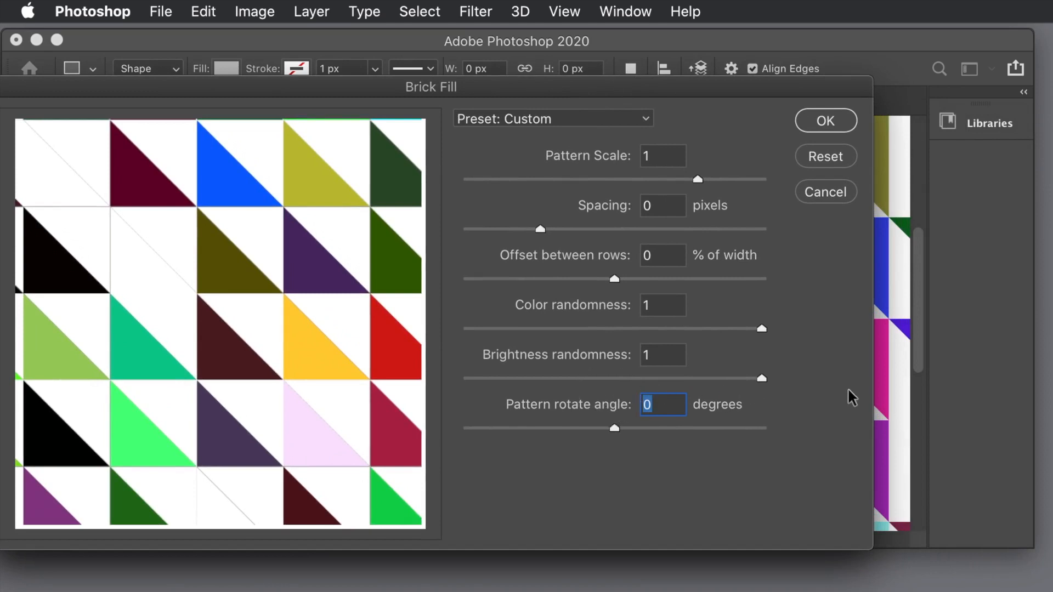
pyautogui.write('90')
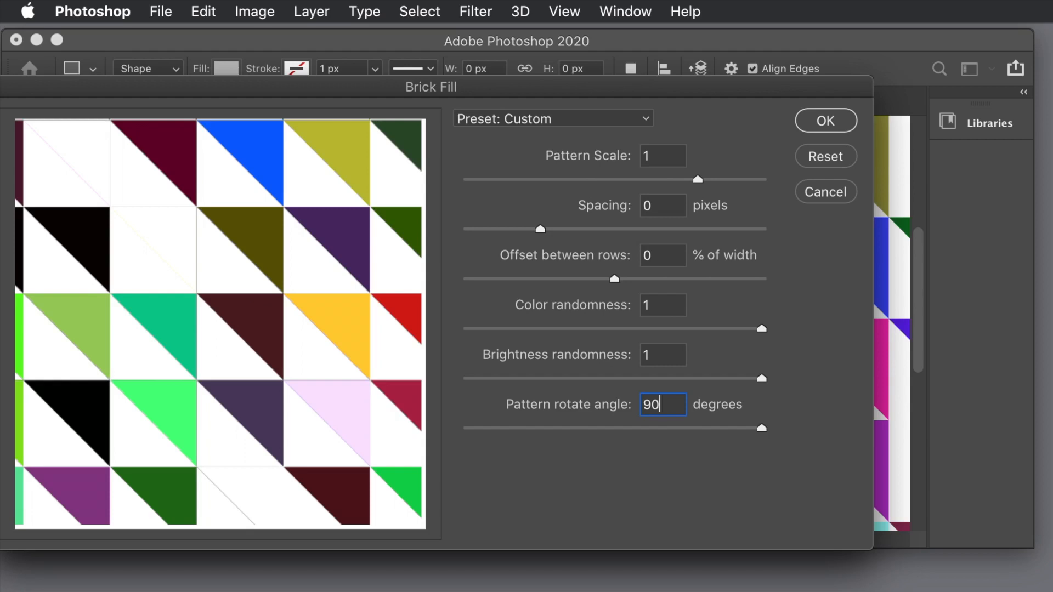
pyautogui.press('Tab')
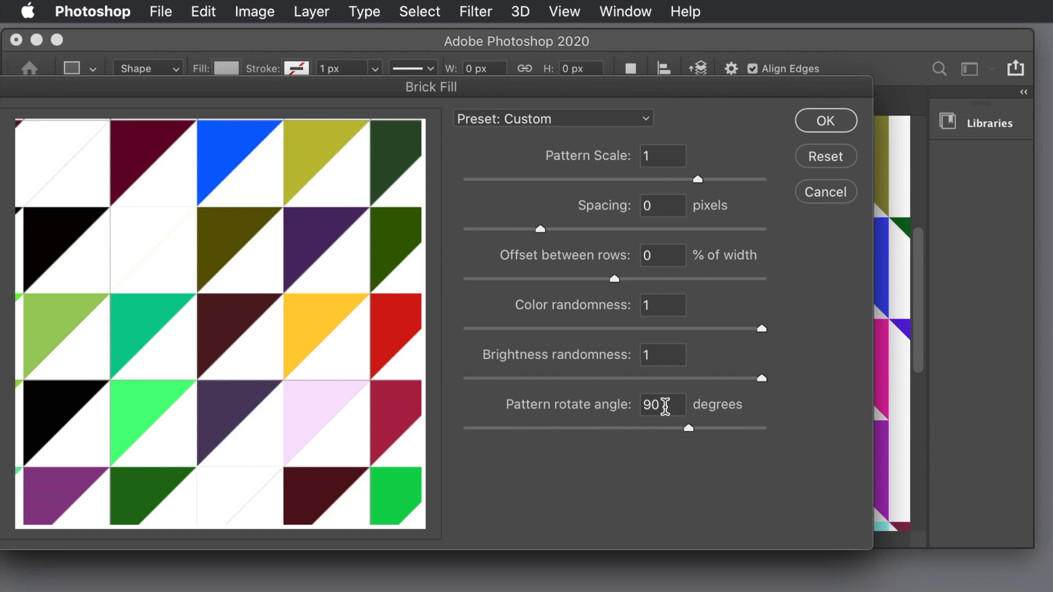
# Set the pattern rotate angle to 0 degrees and apply the Brick Fill to the second layer
pyautogui.doubleClick(646, 404)
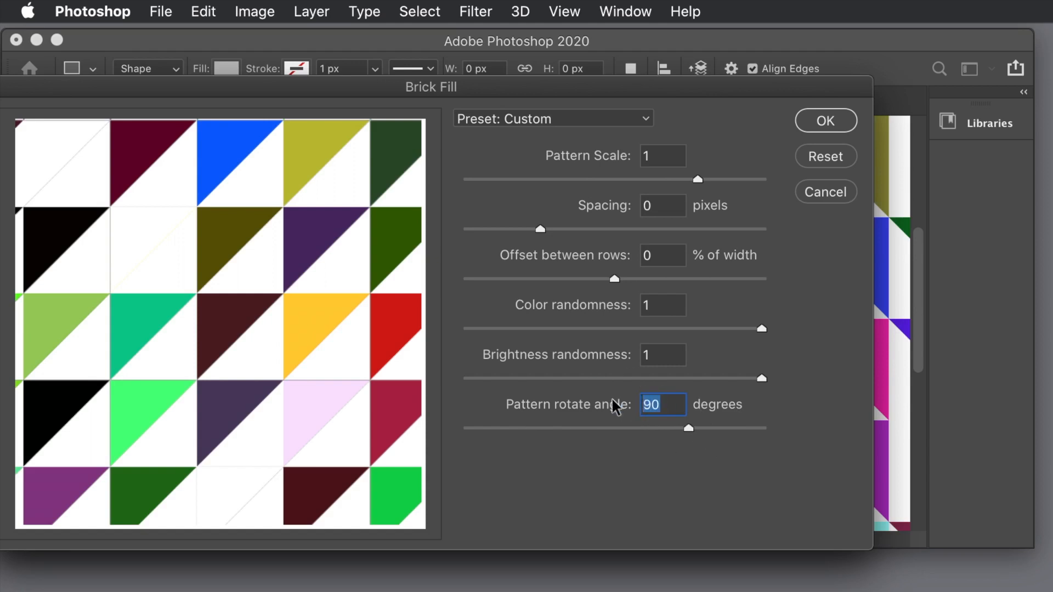
pyautogui.write('0')
pyautogui.press('Tab')
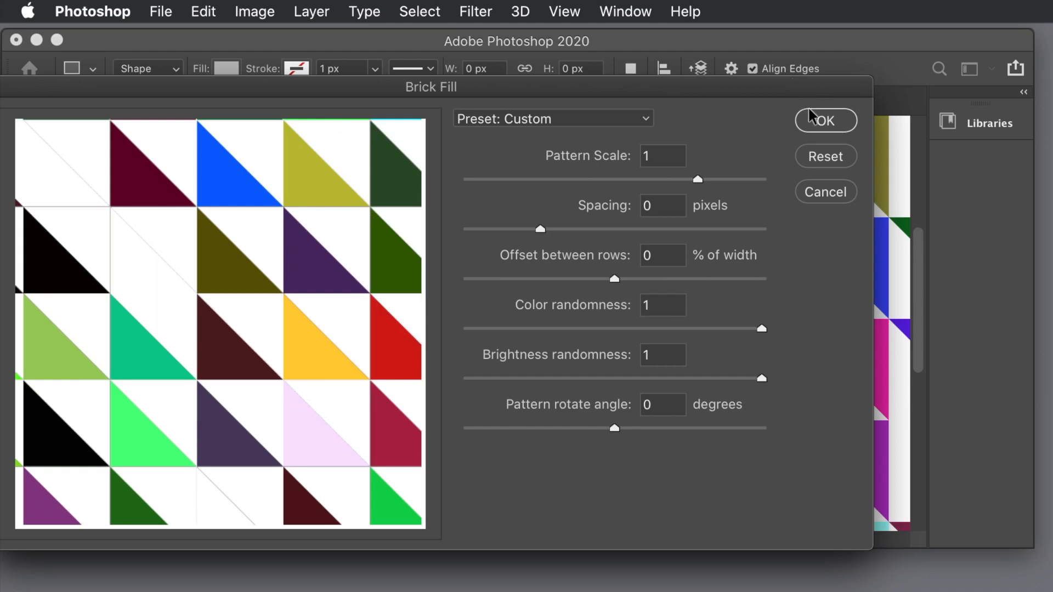
pyautogui.click(824, 123)
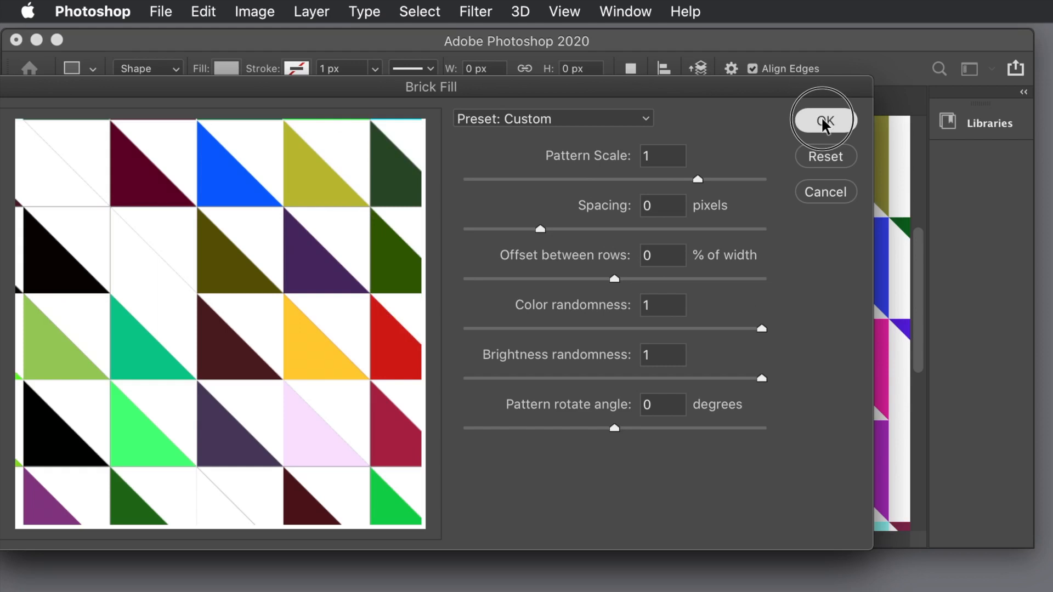
pyautogui.click(823, 121)
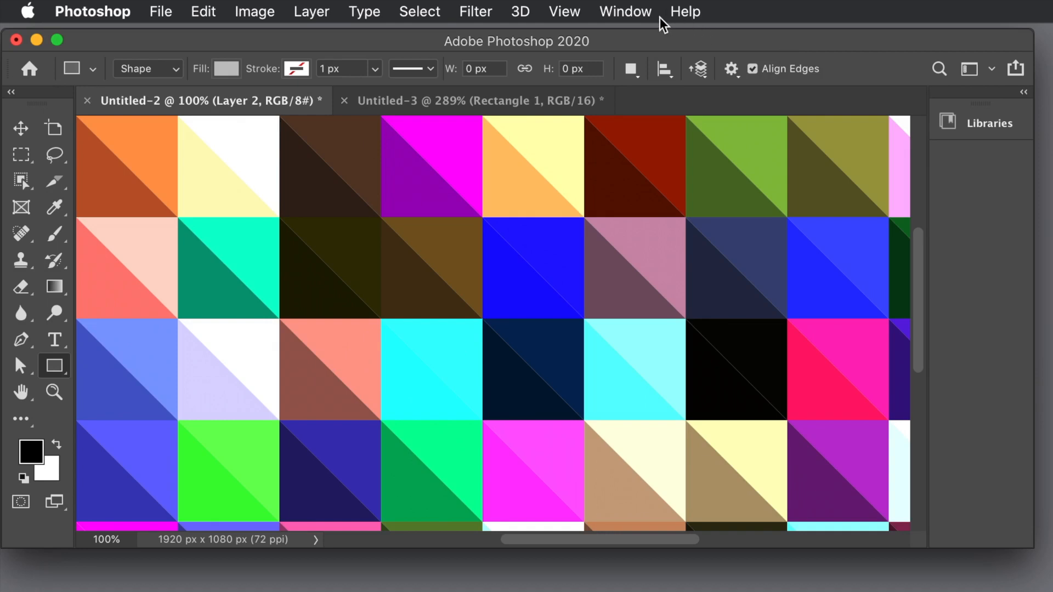
# Show the document's layer list and make Layer 1, the lower set of colored triangles, the active layer
pyautogui.click(608, 16)
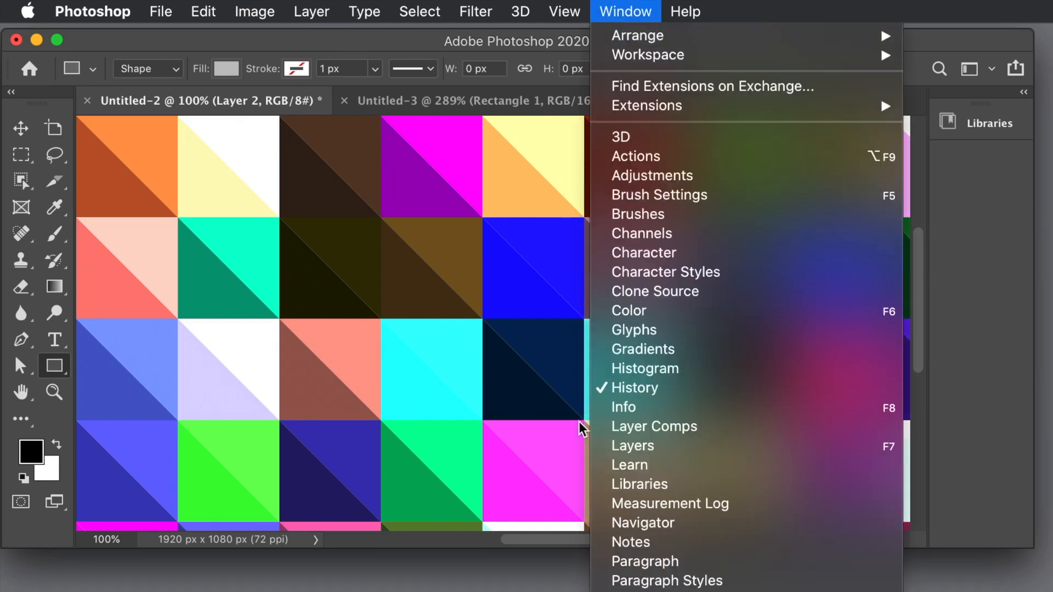
pyautogui.click(671, 447)
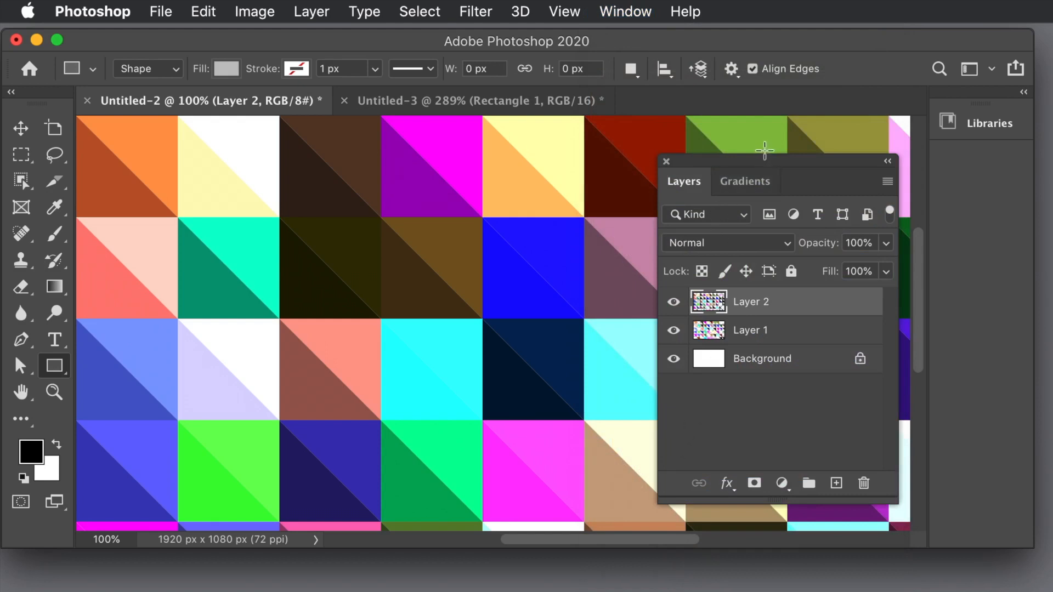
pyautogui.moveTo(757, 159); pyautogui.dragTo(616, 115)
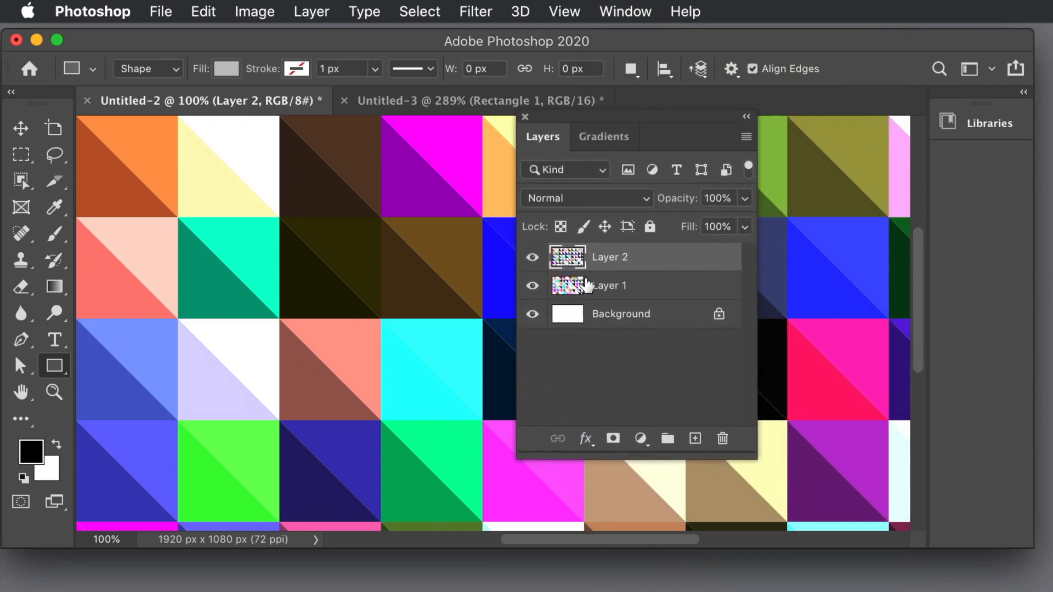
pyautogui.click(576, 289)
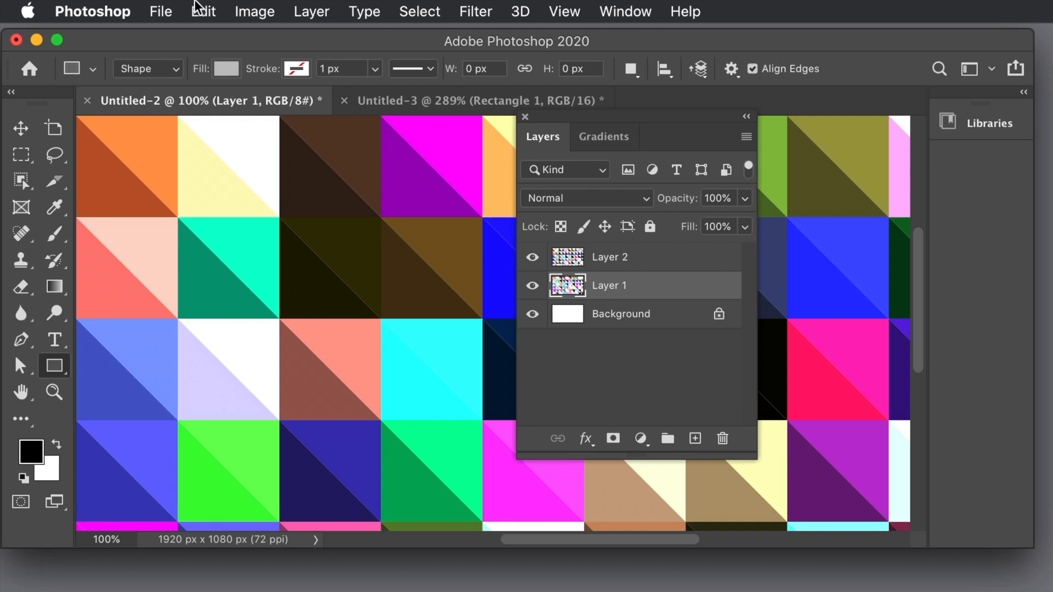
# Apply a Hue/Saturation adjustment to Layer 1 with hue +143 and saturation +52, and hide the layer list to uncover the mosaic
pyautogui.click(242, 12)
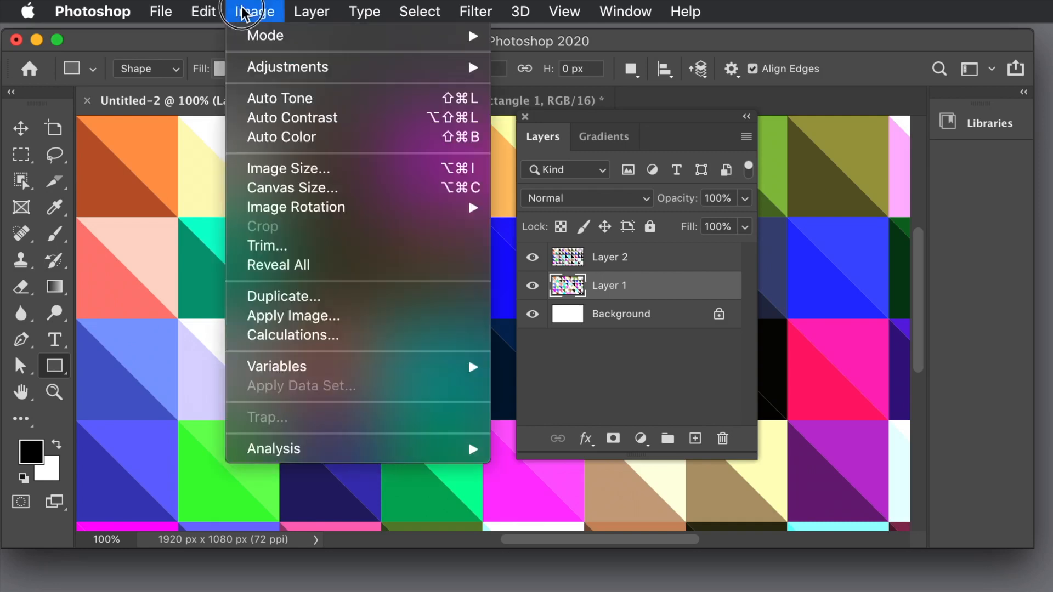
pyautogui.moveTo(255, 66)
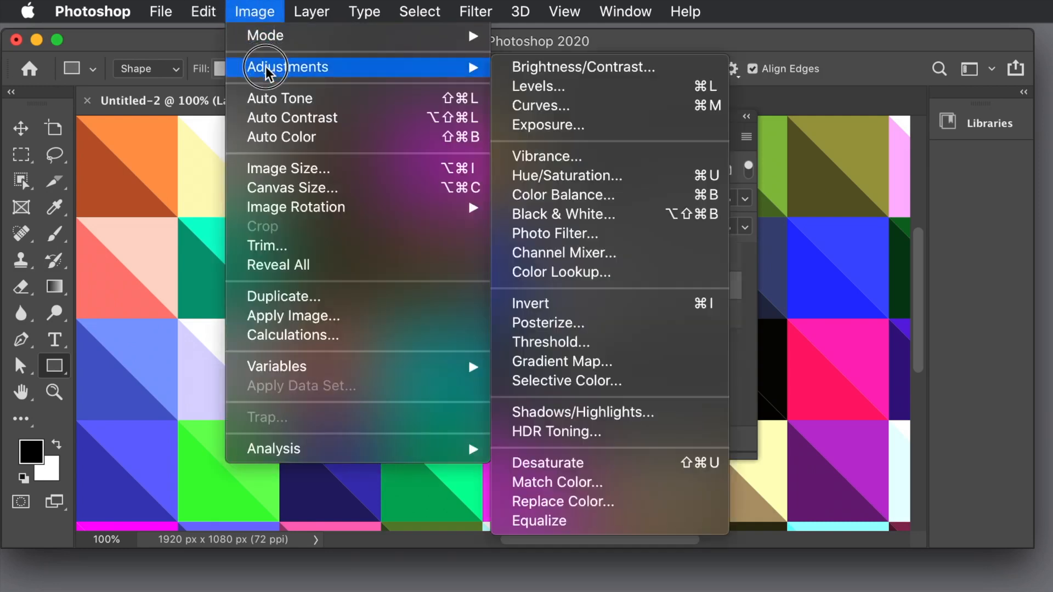
pyautogui.click(564, 176)
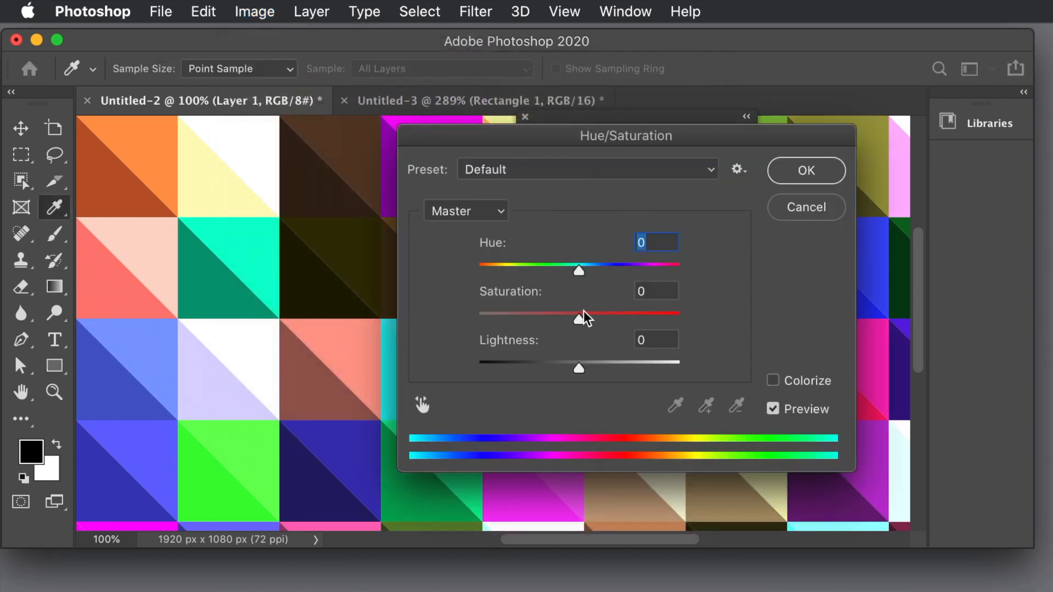
pyautogui.moveTo(579, 269); pyautogui.dragTo(663, 268)
pyautogui.moveTo(602, 320); pyautogui.dragTo(623, 317)
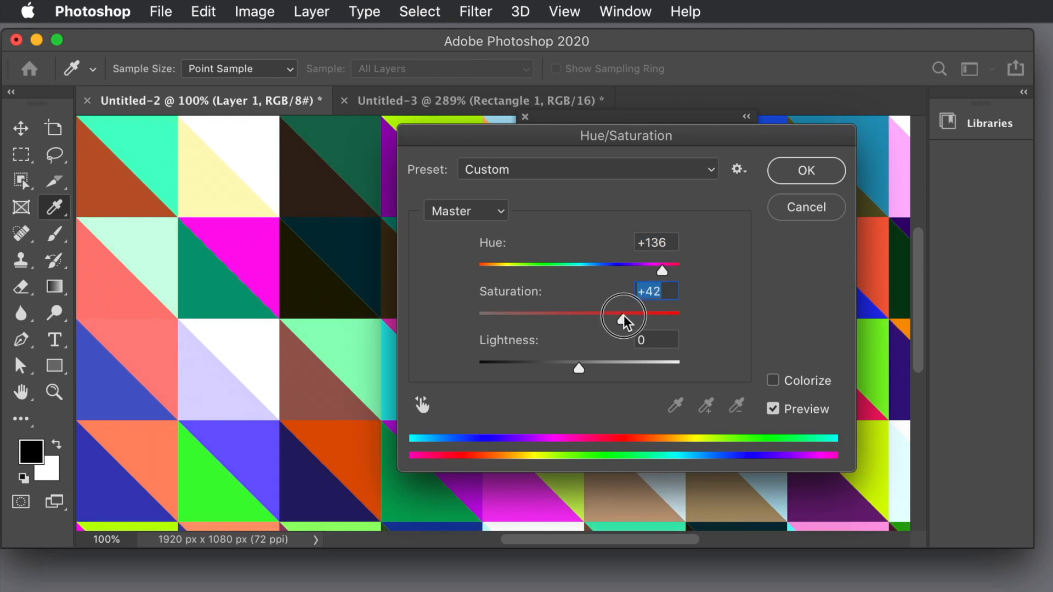
pyautogui.moveTo(661, 269); pyautogui.dragTo(666, 269)
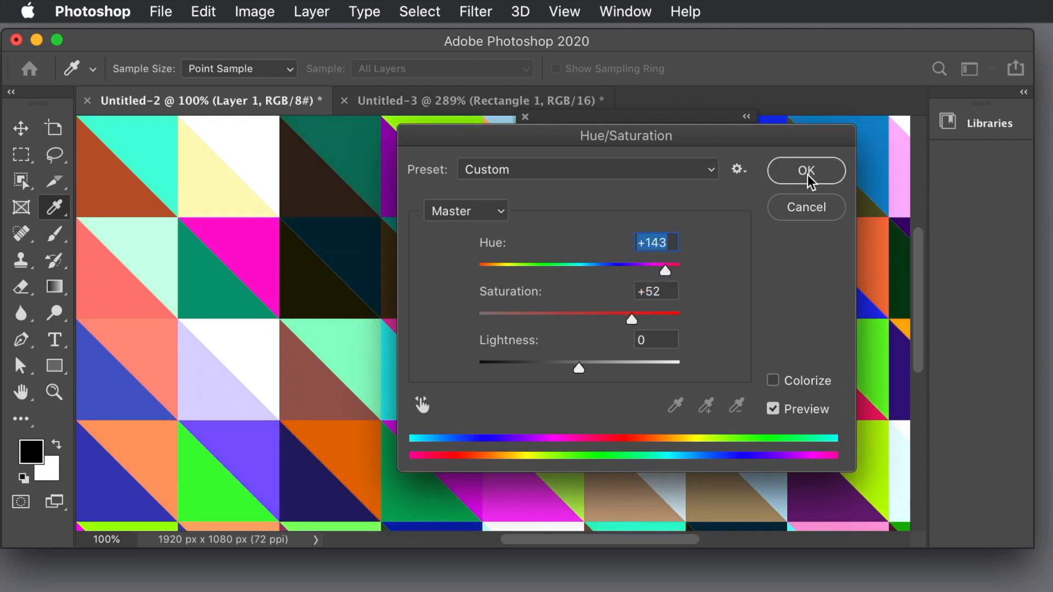
pyautogui.click(807, 176)
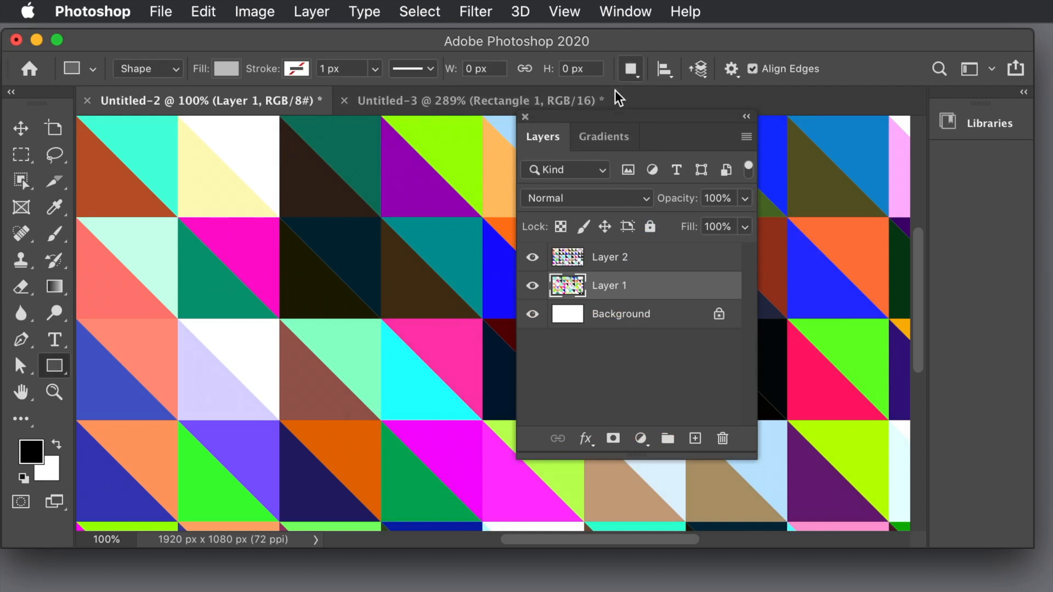
pyautogui.moveTo(555, 113); pyautogui.dragTo(929, 145)
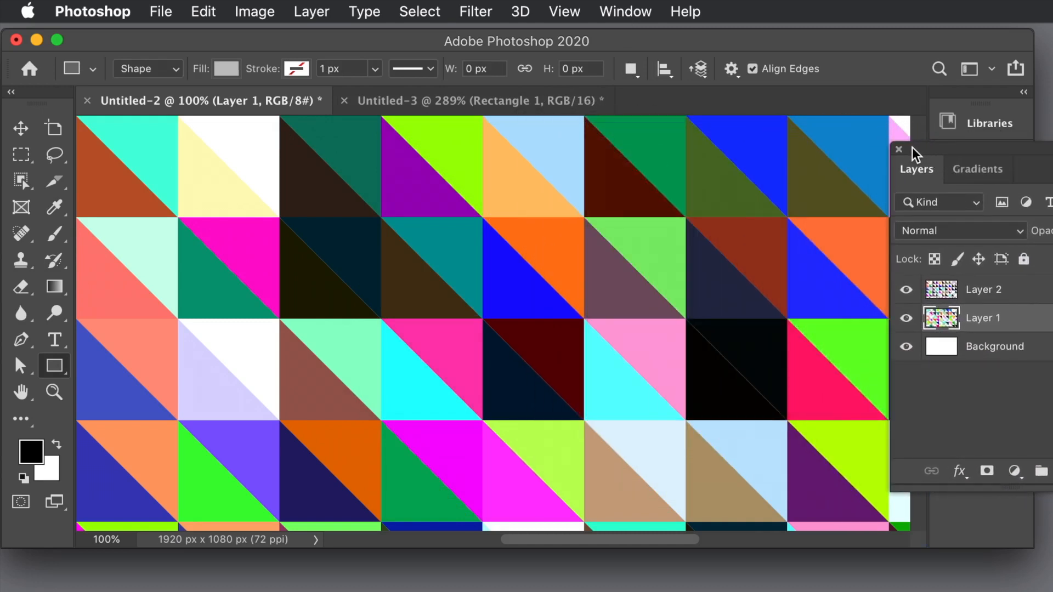
pyautogui.click(897, 149)
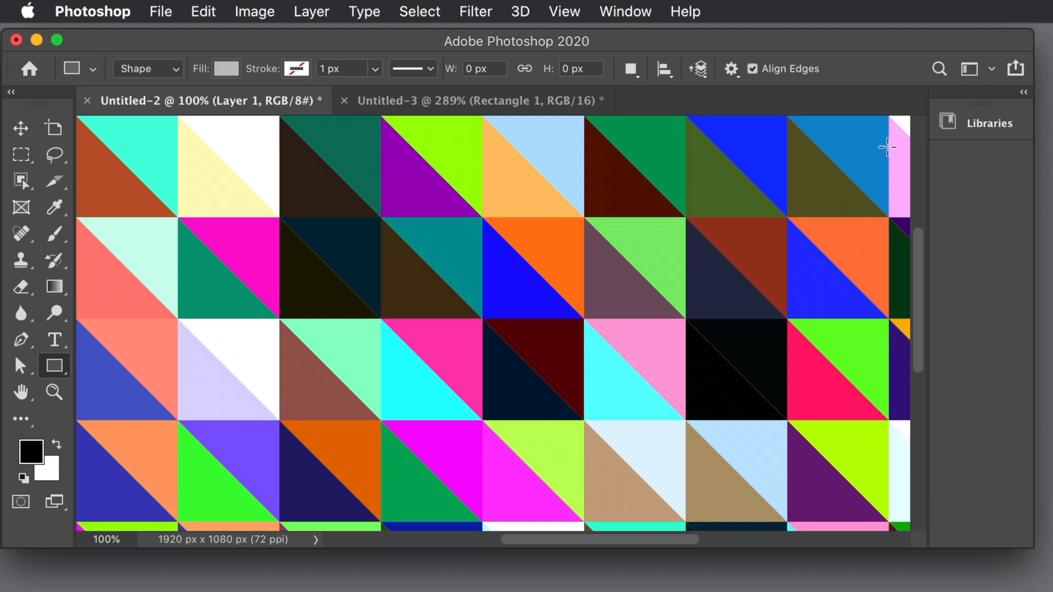